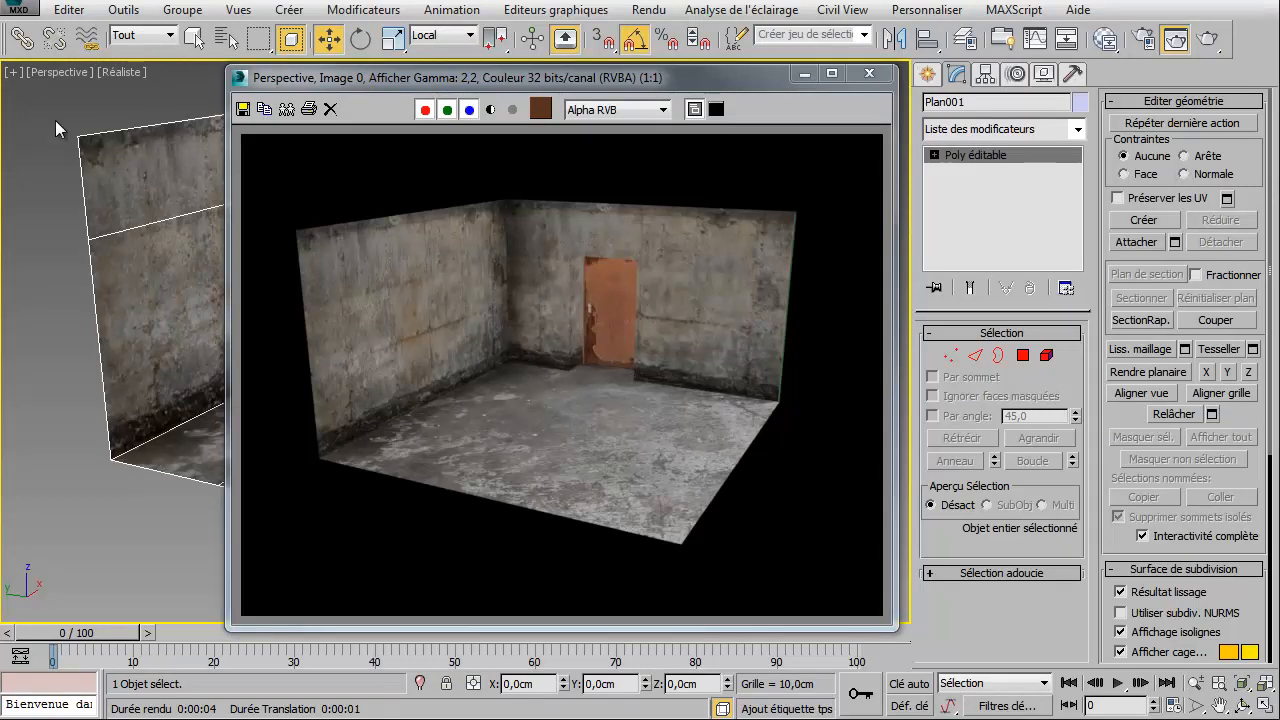
Step: Save the scene as aba_s4_e1_p02.max in 3ds Max 2011 format, without overwriting aba_s4_e1_p1.max
left_click(20, 8)
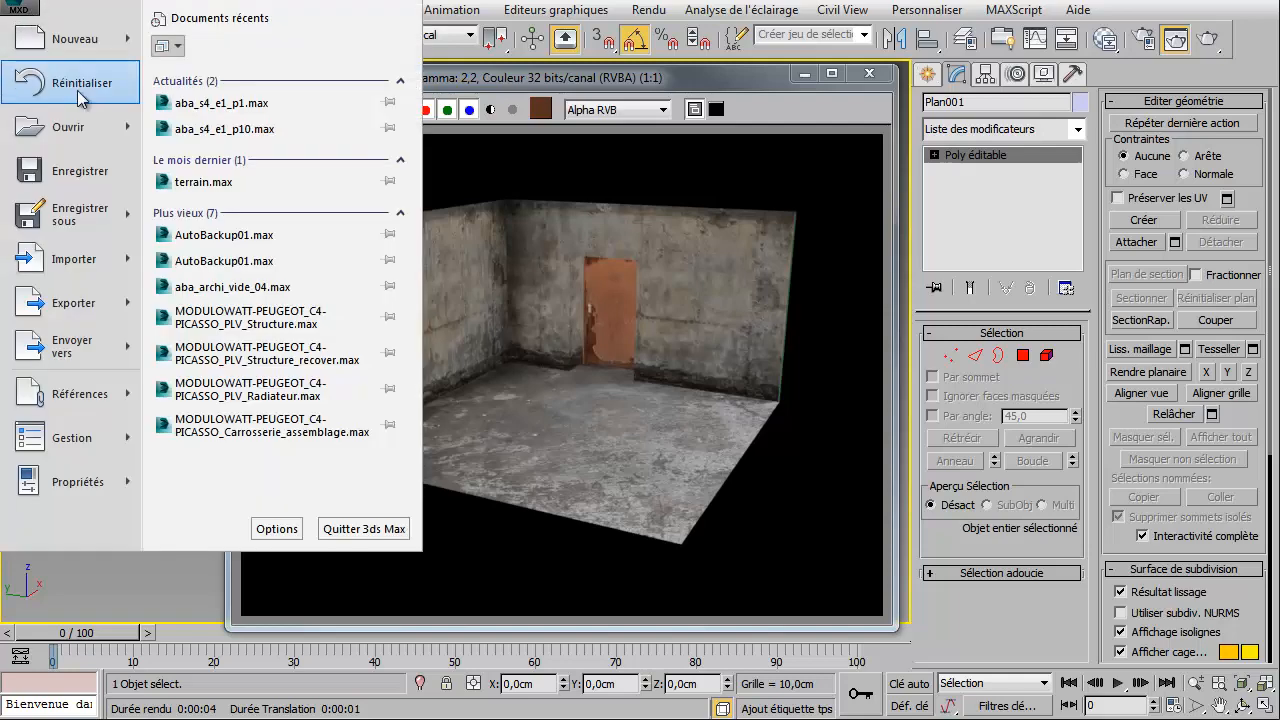
left_click(90, 214)
left_click(277, 138)
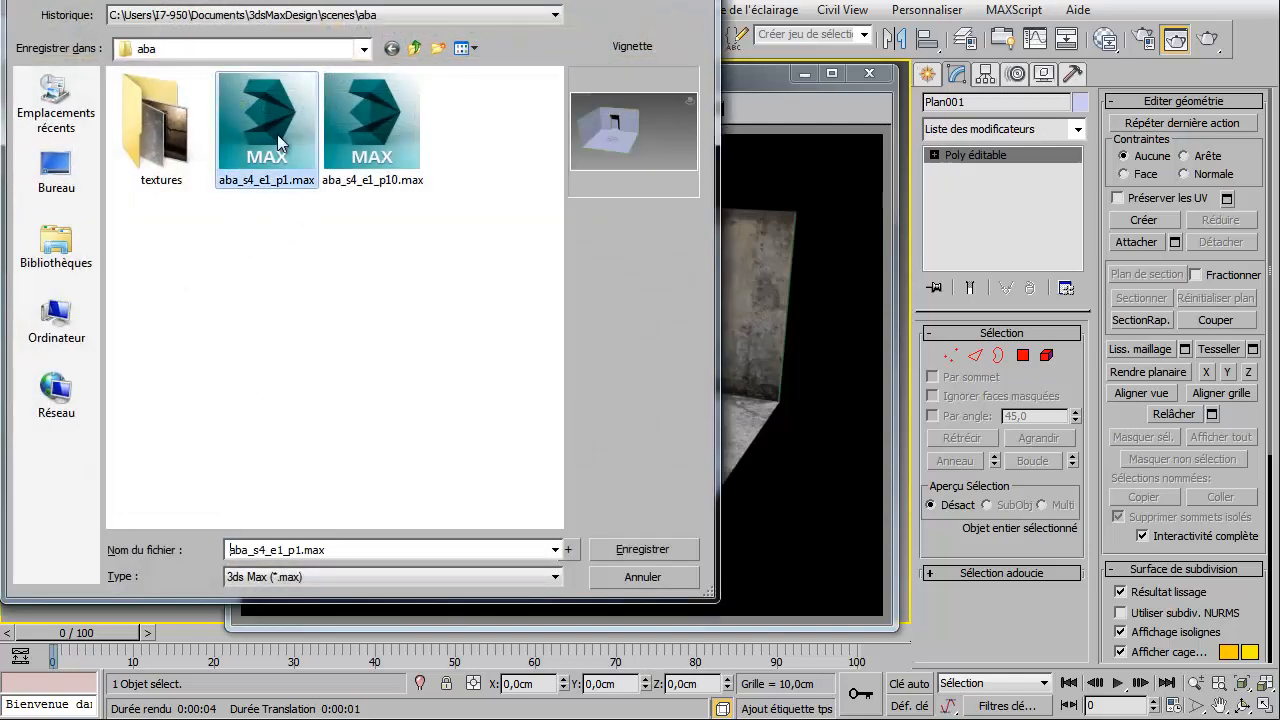
left_click(555, 577)
left_click(451, 609)
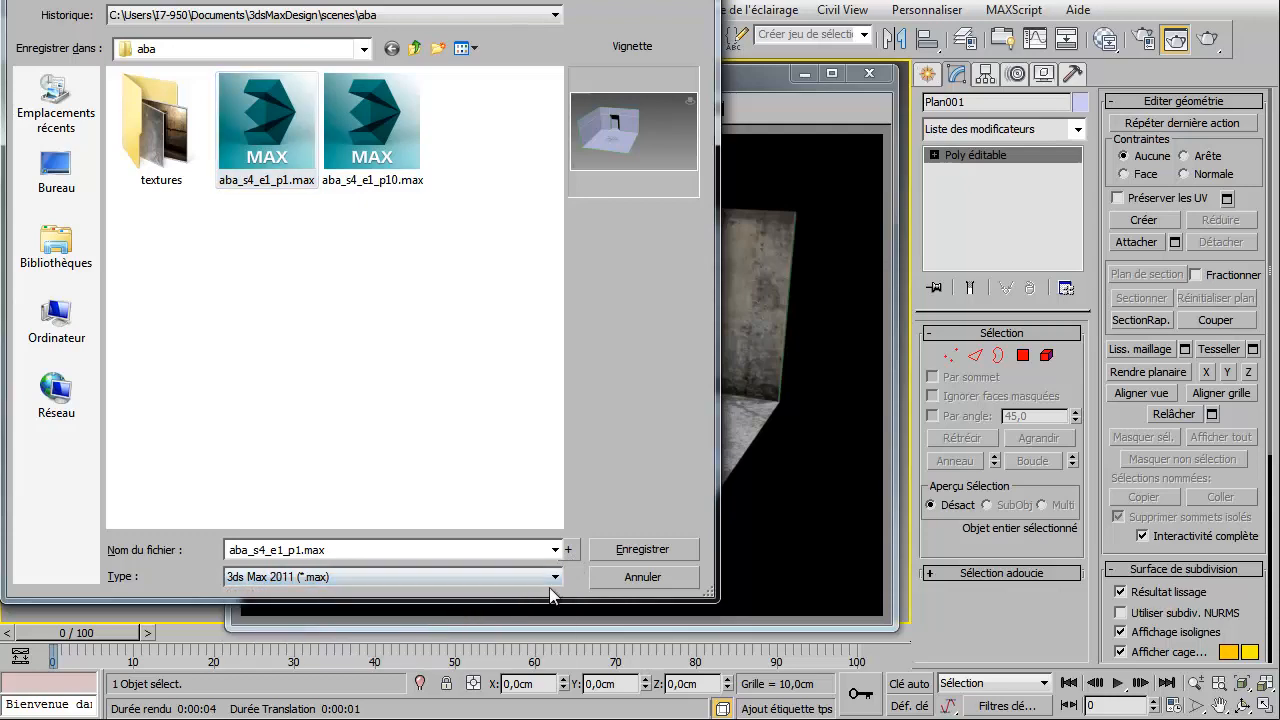
left_click(631, 551)
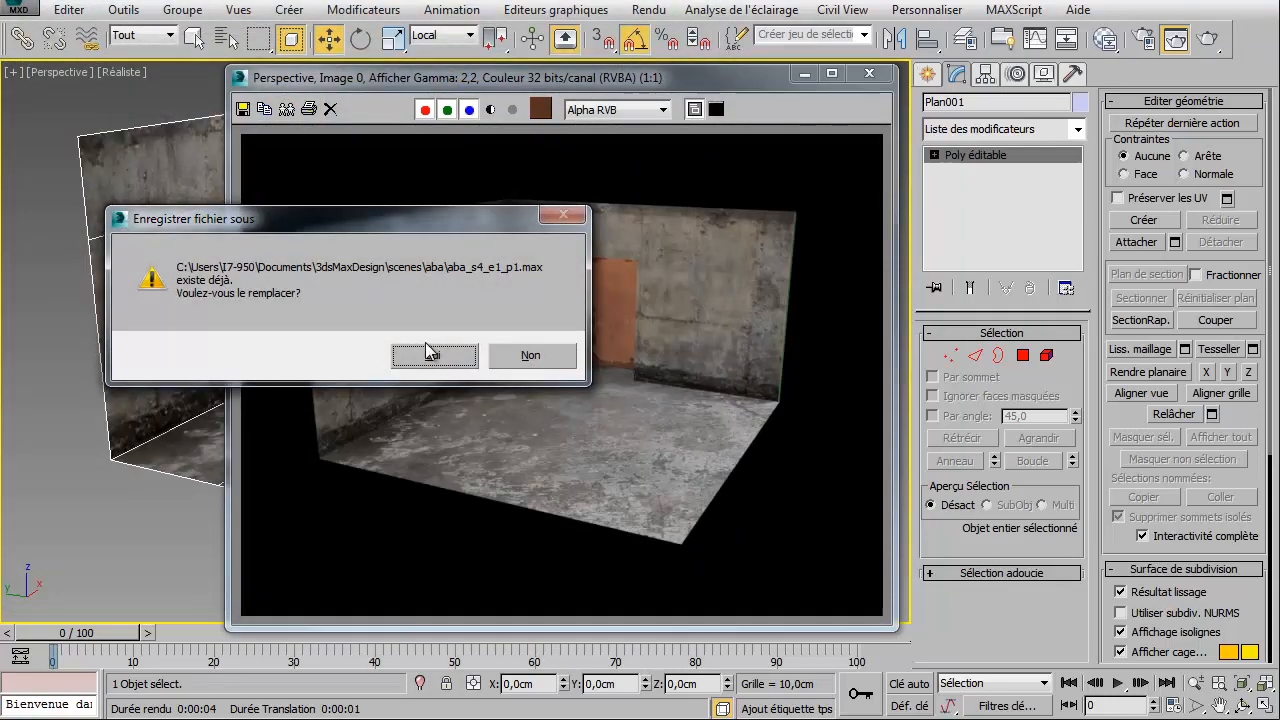
left_click(533, 360)
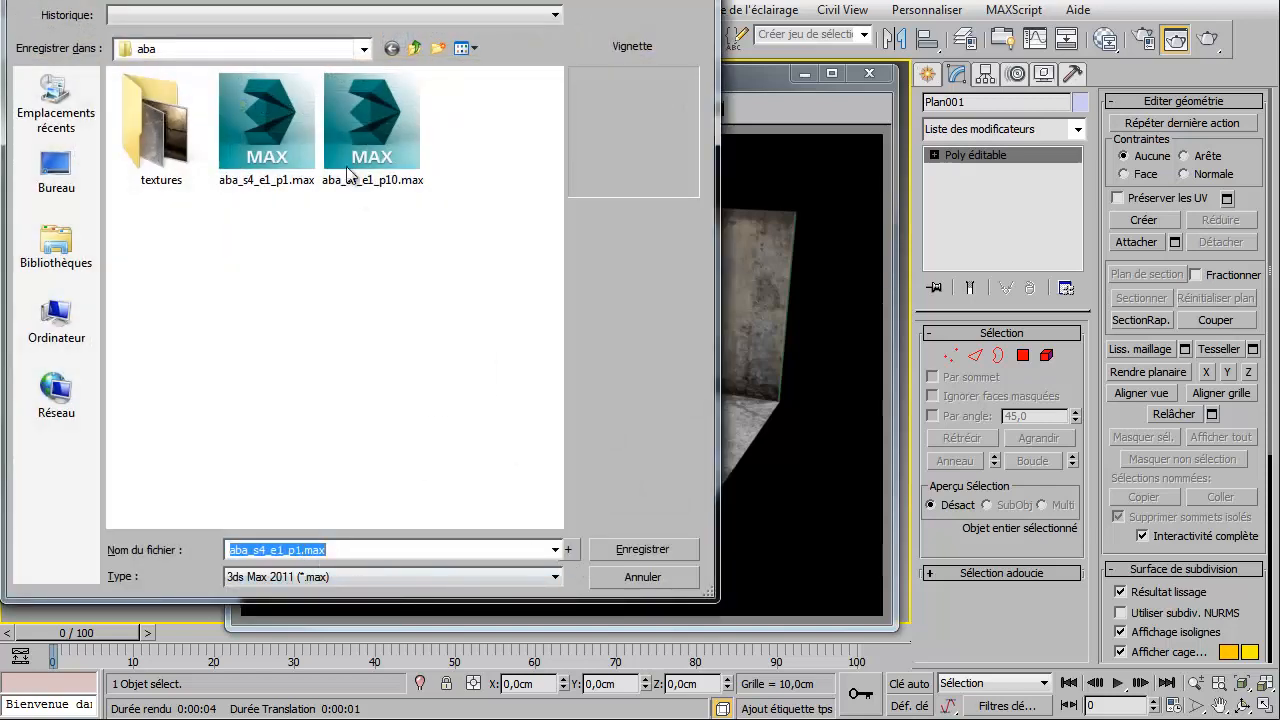
left_click(568, 549)
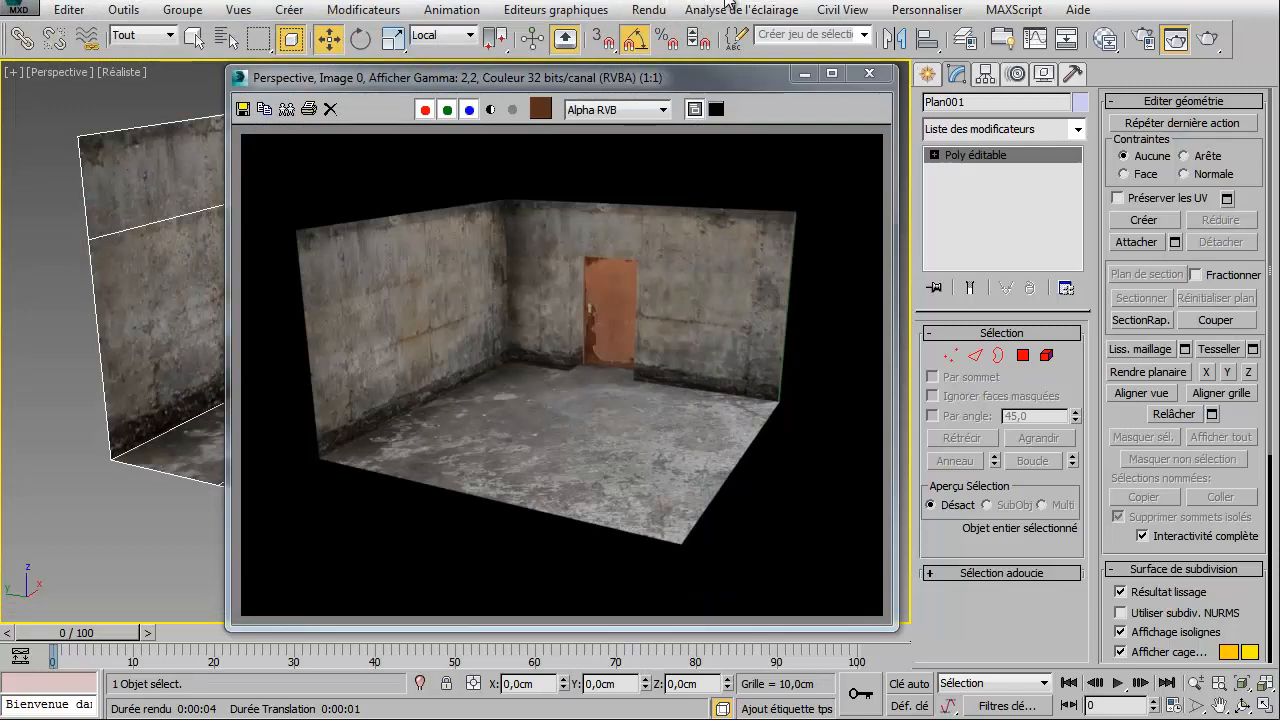
Step: Open the saved scene aba_s4_e1_p02.max from the aba folder
left_click(20, 12)
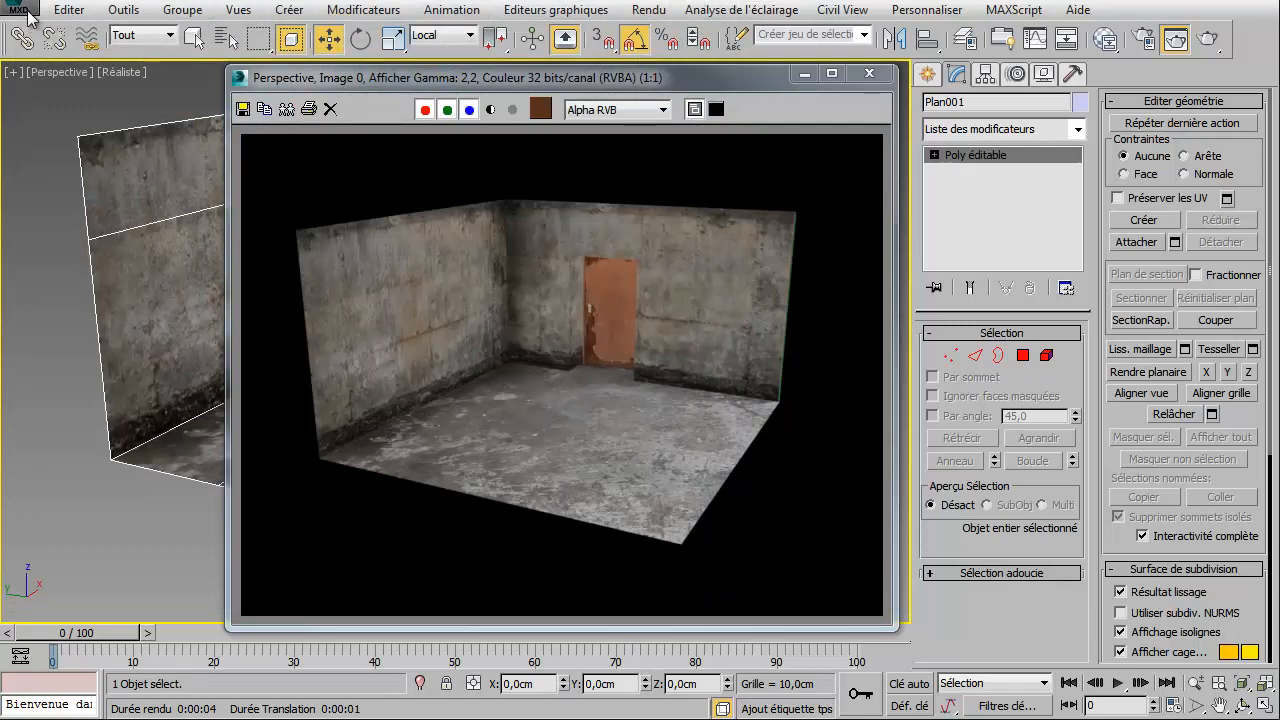
left_click(66, 130)
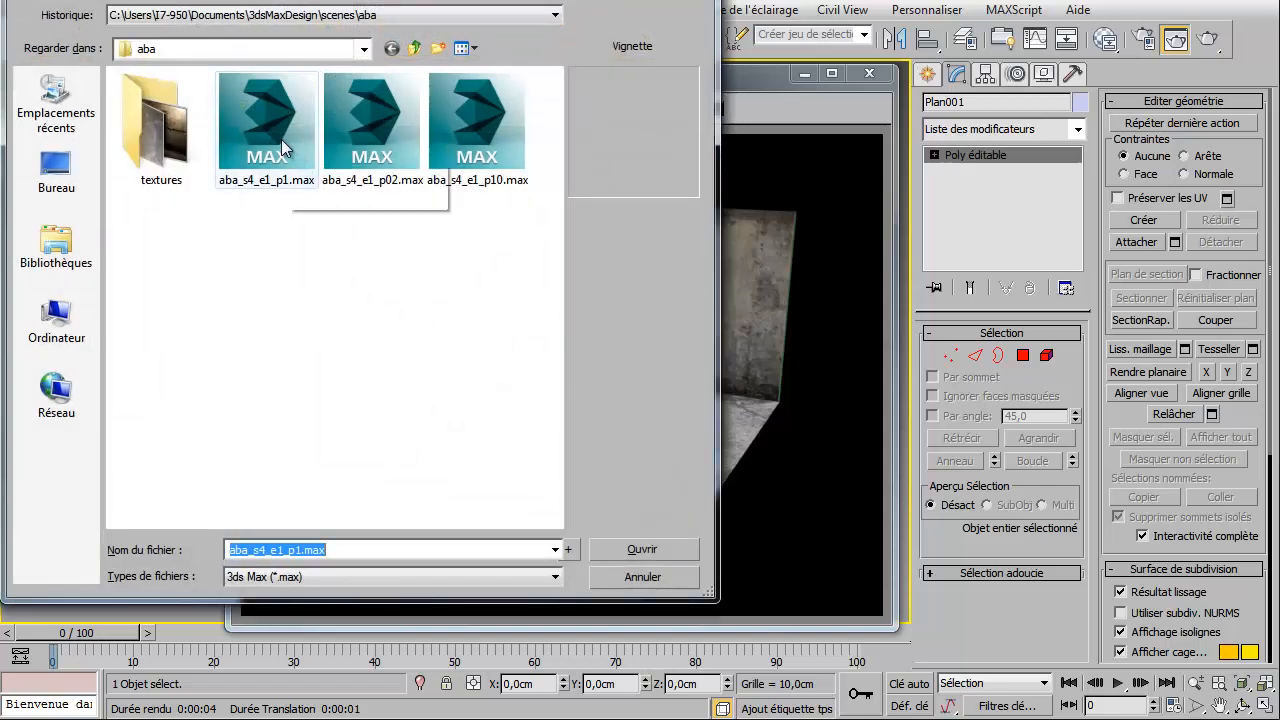
left_click(373, 138)
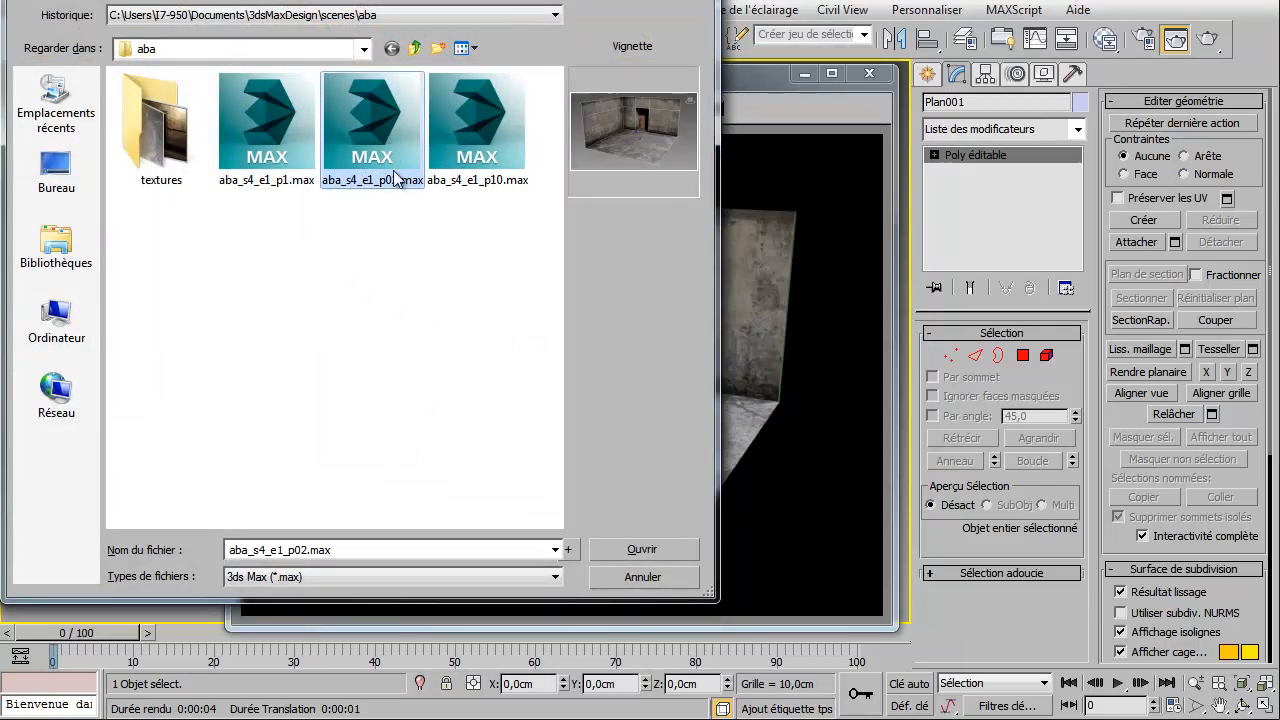
double_click(368, 131)
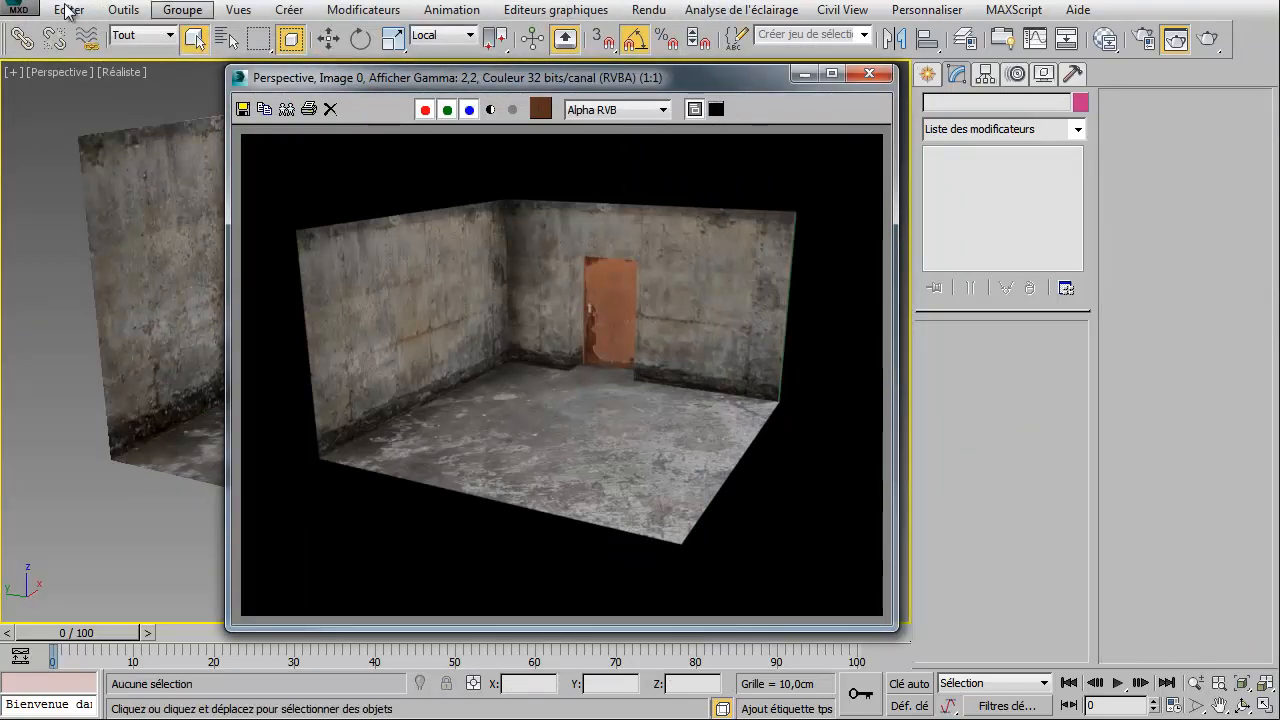
Step: Open the recent scene aba_s4_e1_p1.max for comparison and reopen aba_s4_e1_p02.max
left_click(20, 10)
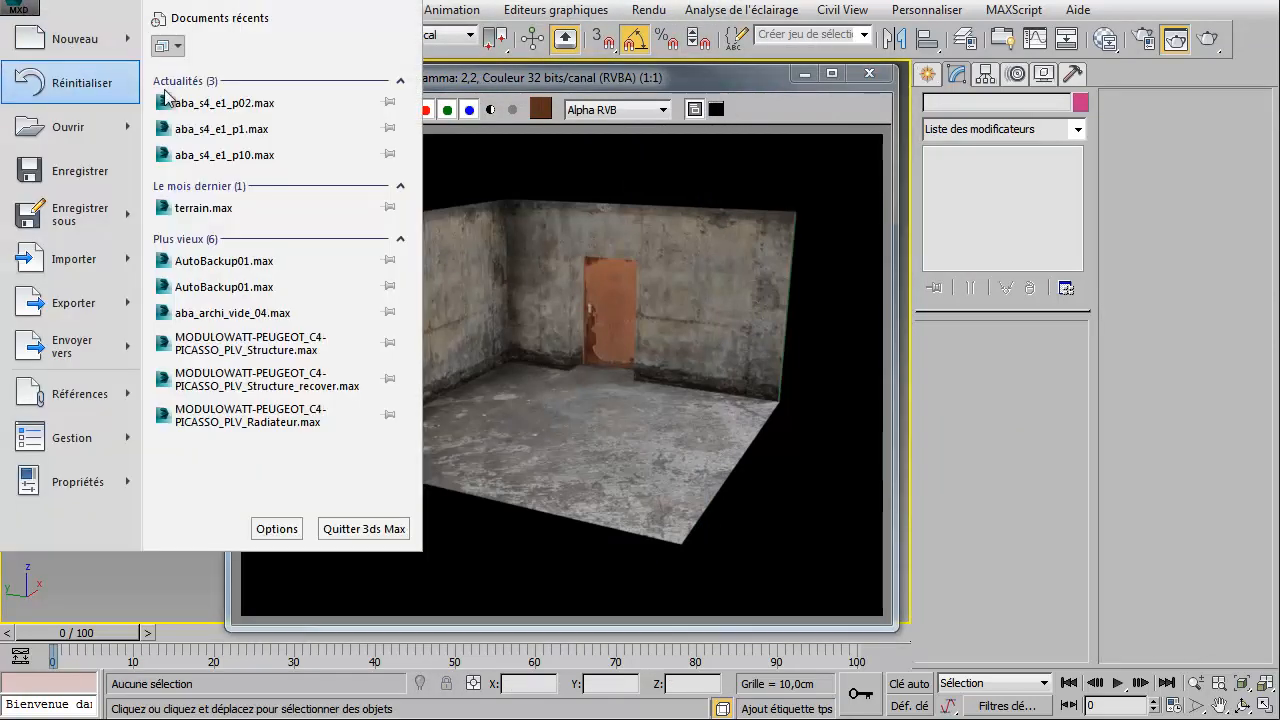
left_click(275, 136)
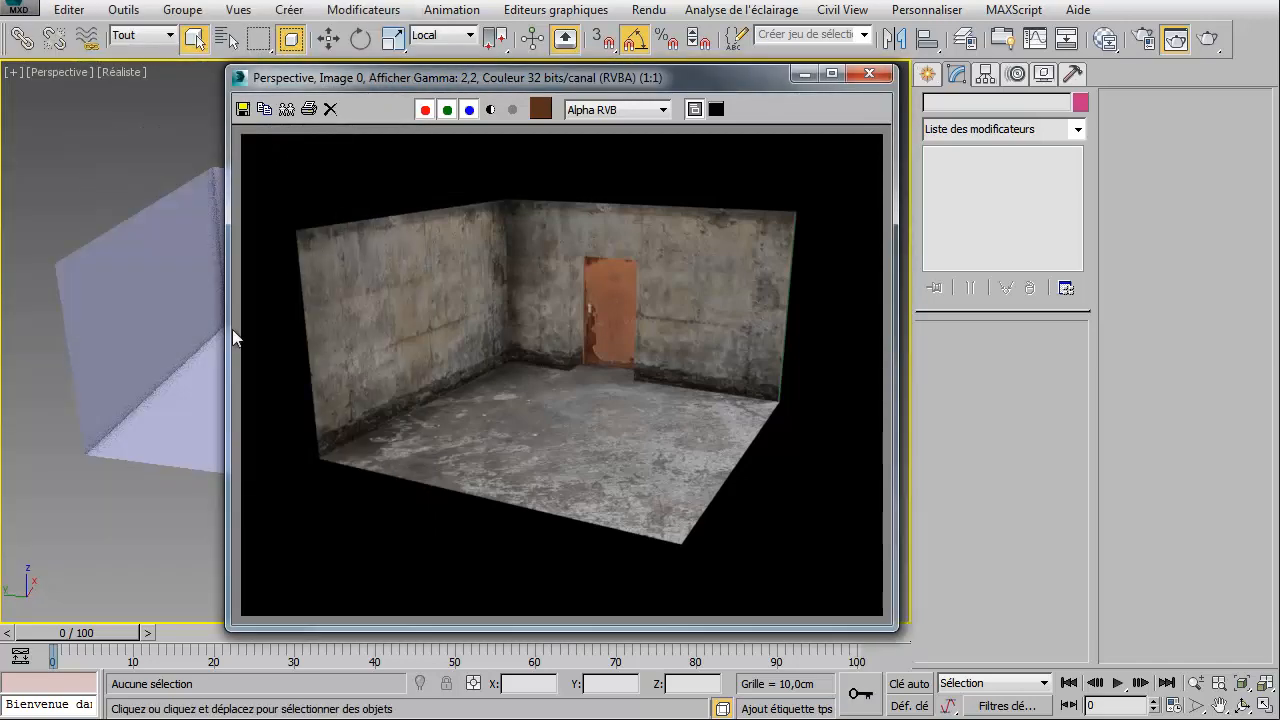
left_click(20, 10)
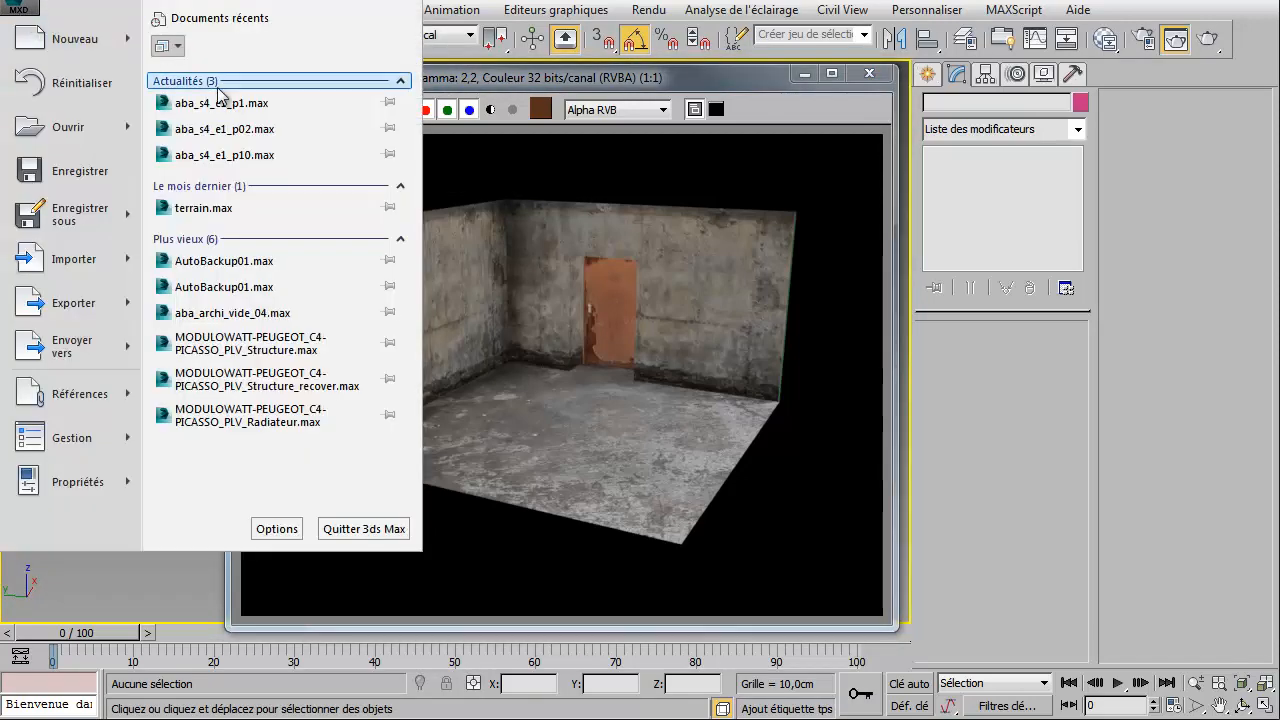
left_click(268, 125)
Step: Minimize the rendered image window and display the photometric light types available for creation
left_click(805, 74)
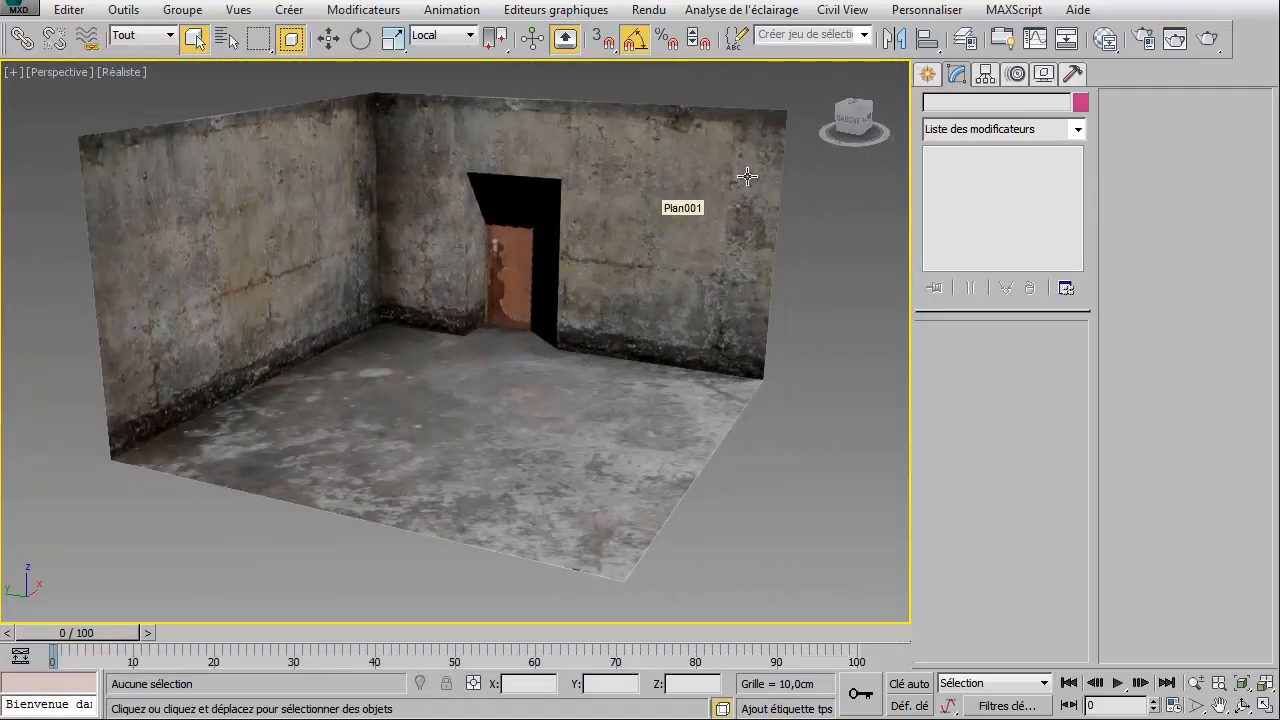
left_click(929, 76)
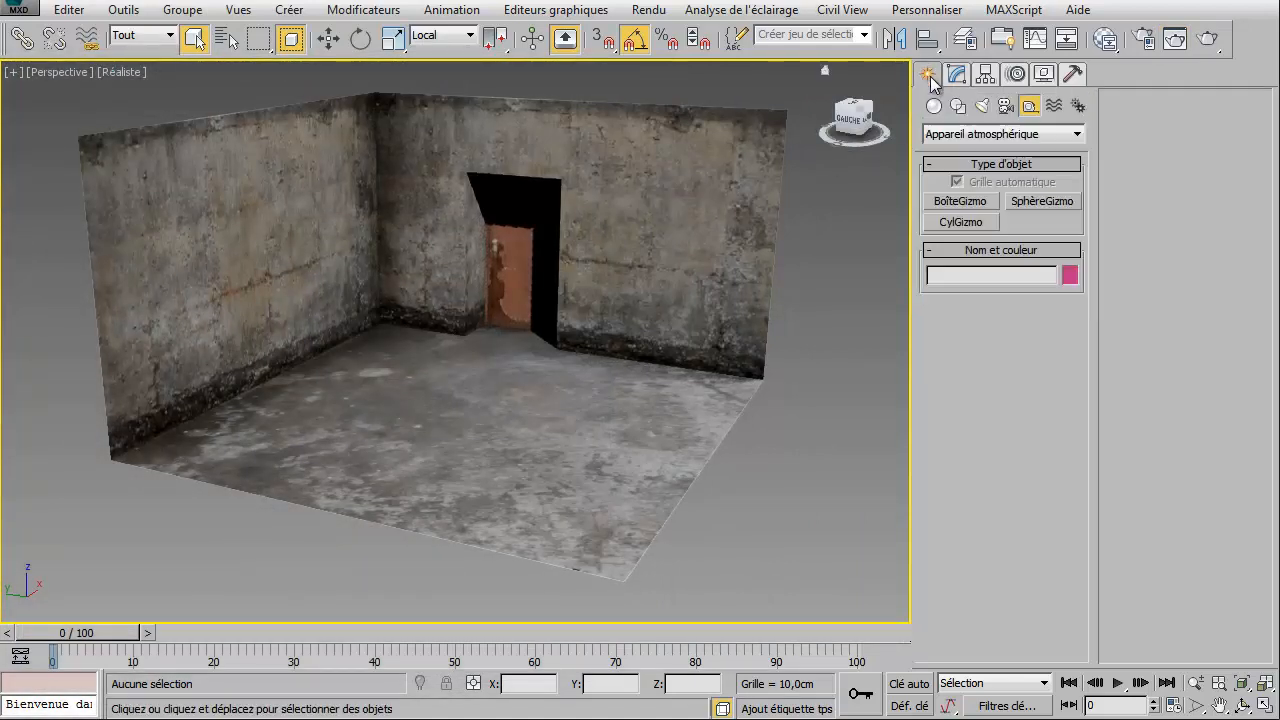
left_click(982, 105)
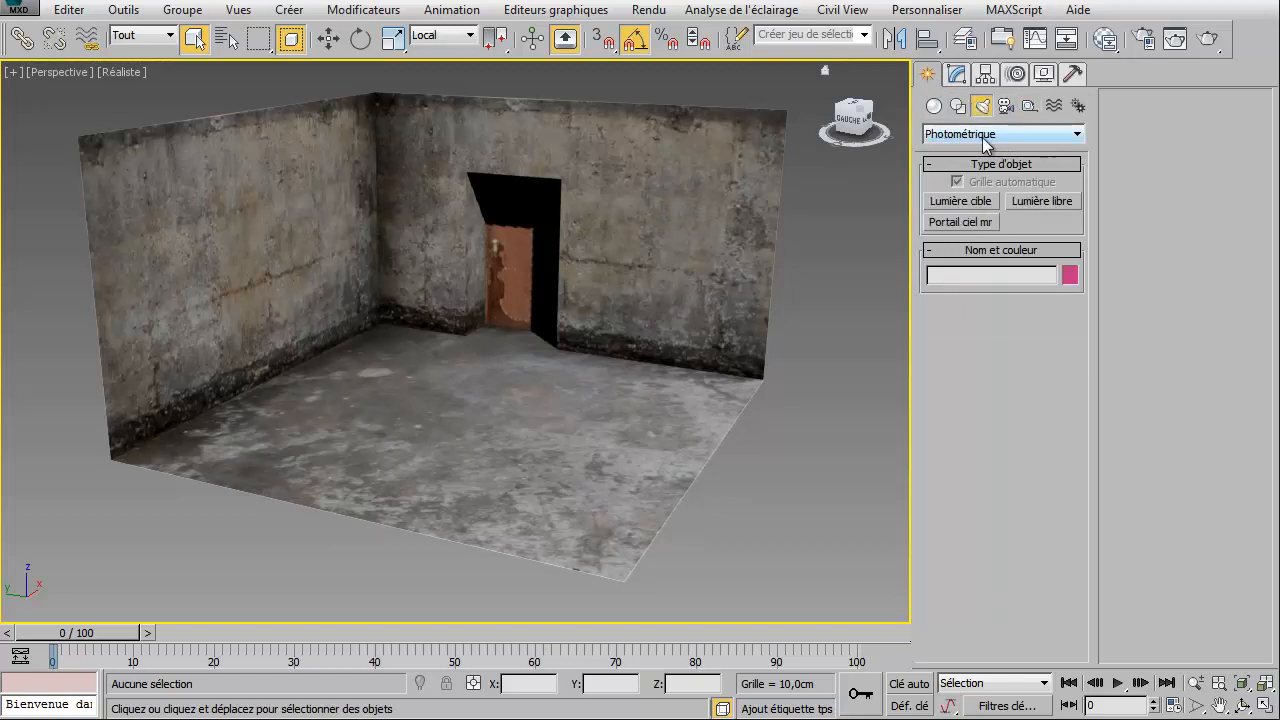
Step: Look at the initial tool option sets and preview the ame-dark and ame-light interface themes without applying them
left_click(922, 12)
left_click(965, 191)
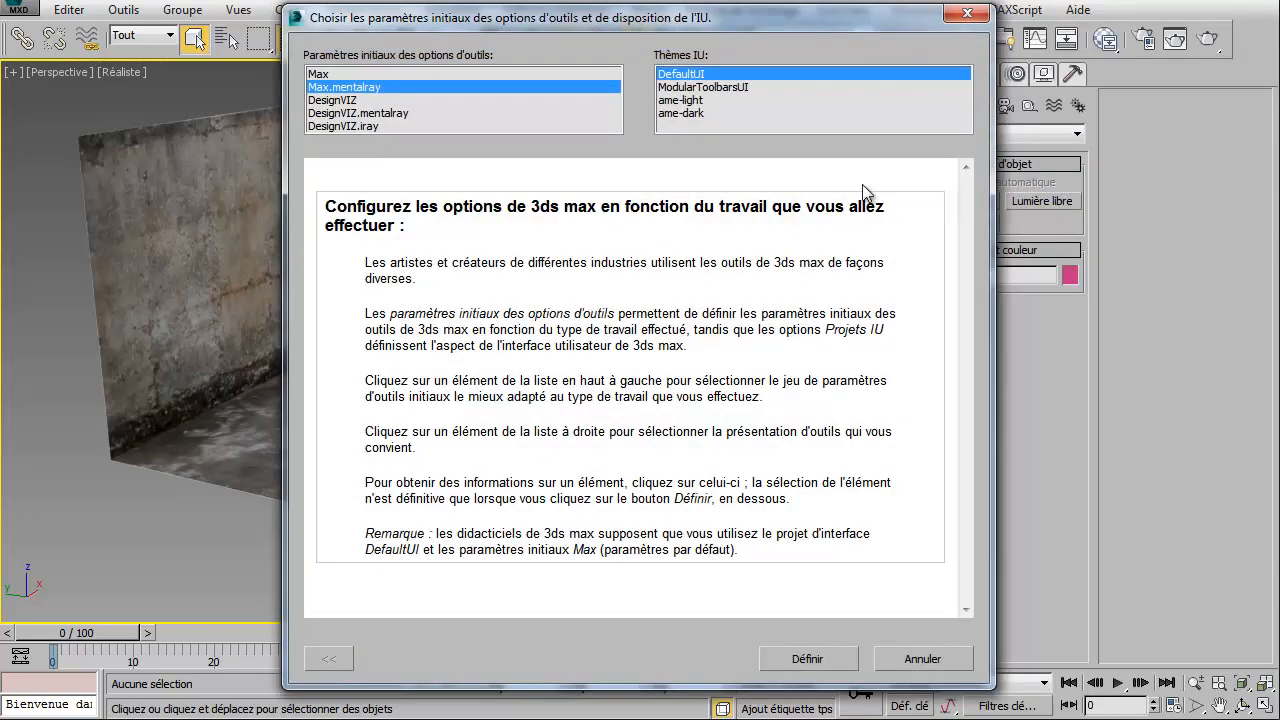
left_click(689, 114)
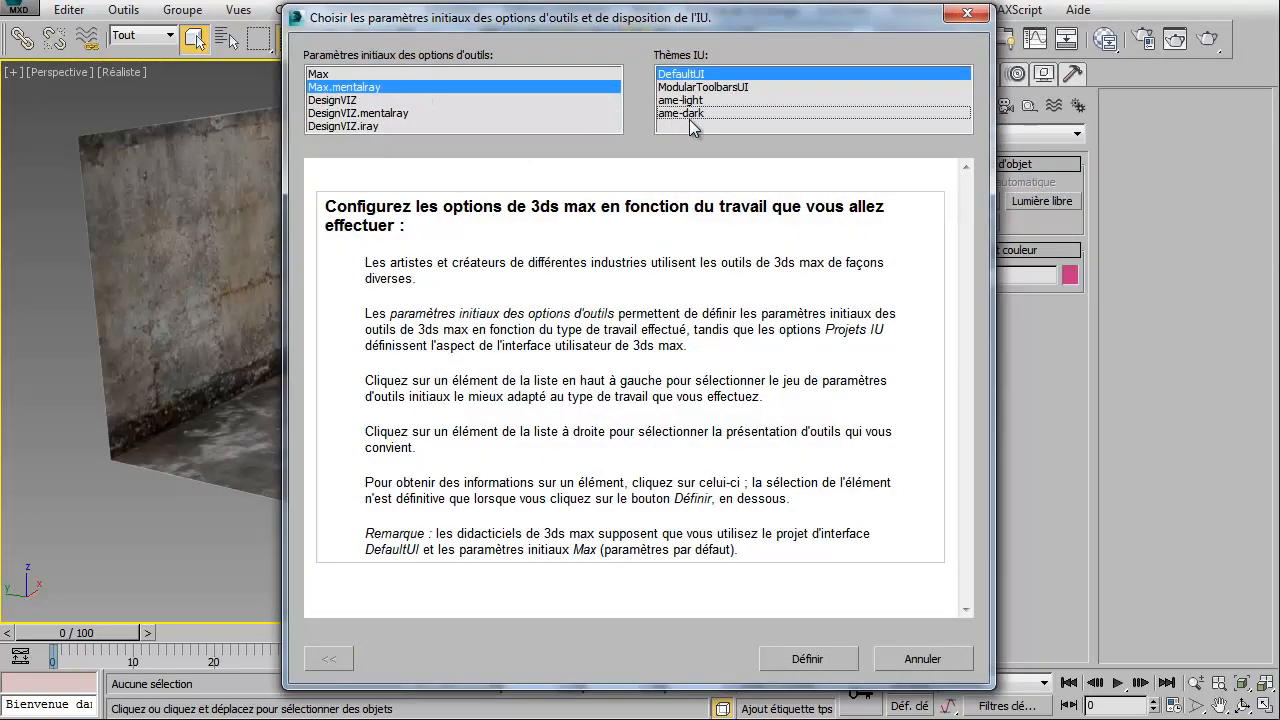
left_click(689, 104)
left_click(686, 113)
left_click(686, 101)
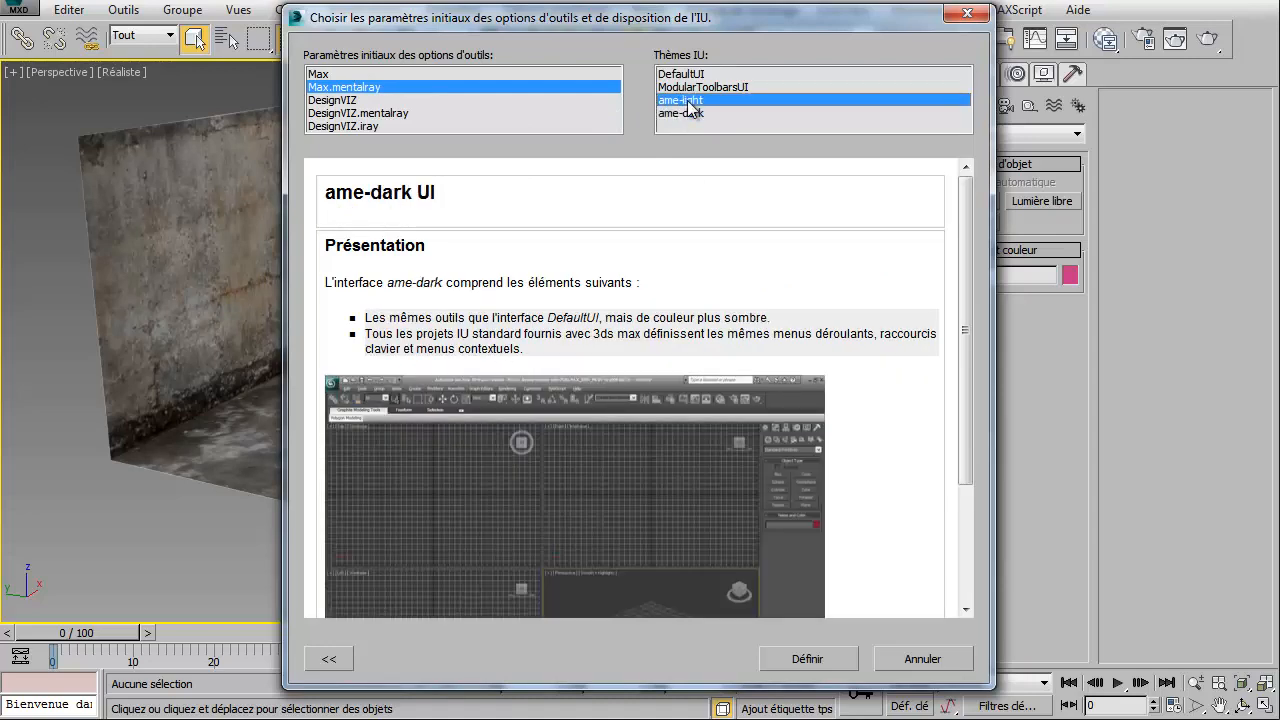
left_click(937, 660)
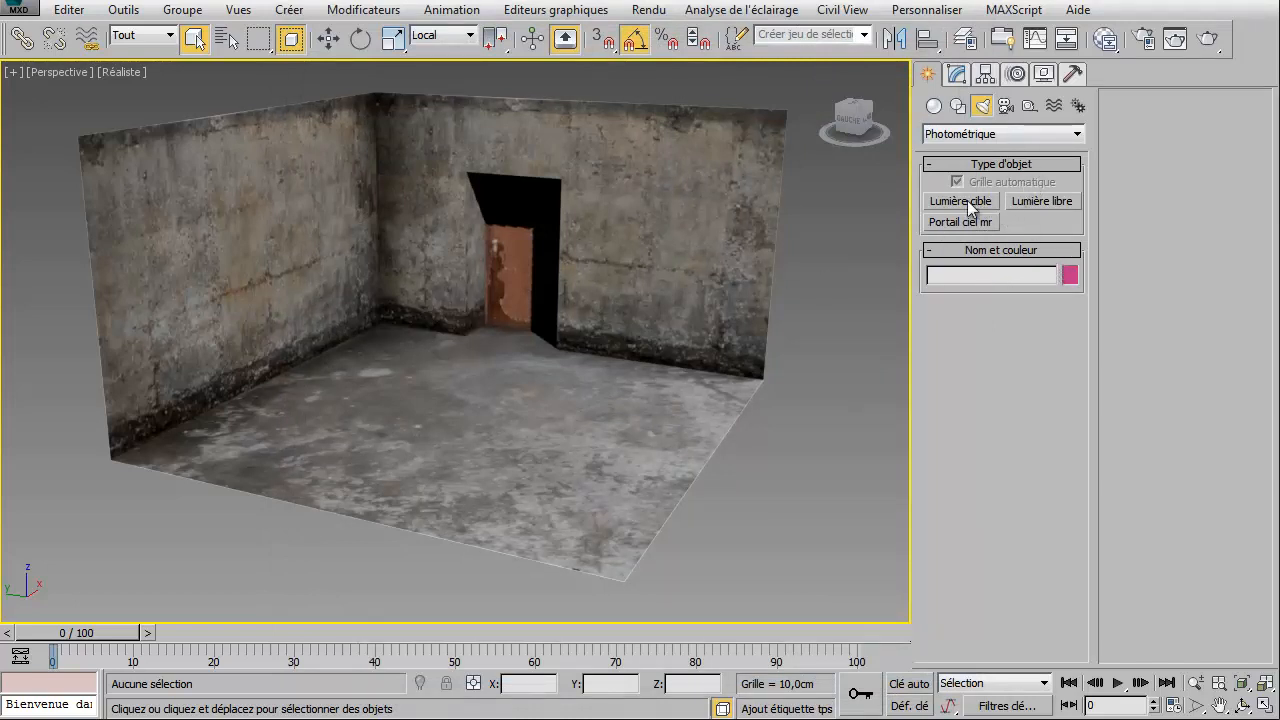
Step: Create a photometric free light near the base of the wall beside the doorway, accepting the recommended mr photographic exposure control
left_click(1060, 205)
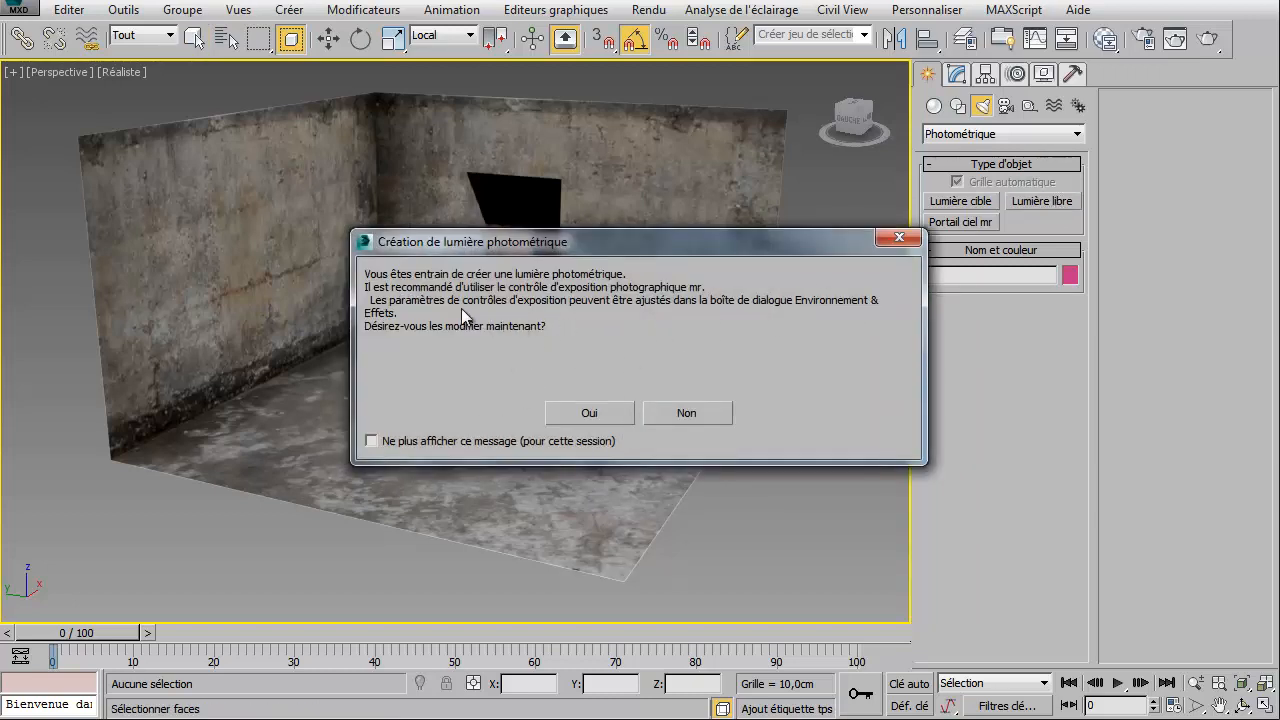
left_click(576, 414)
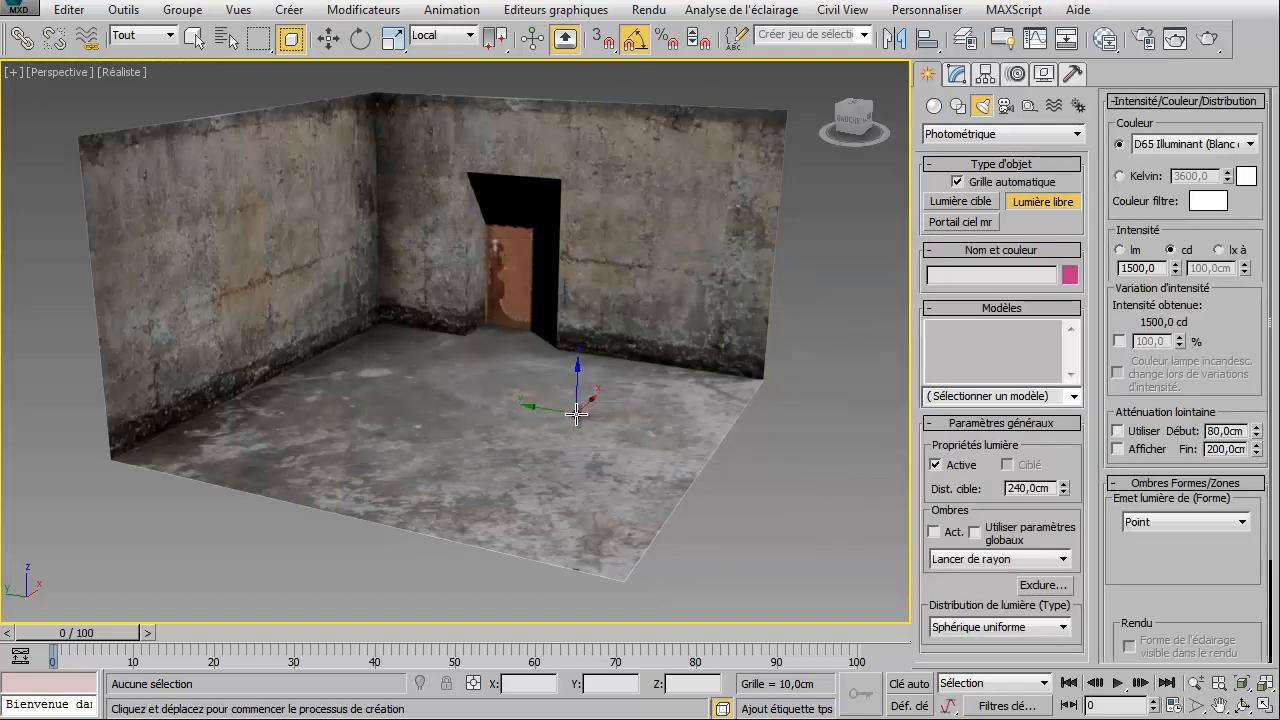
left_click(654, 368)
right_click(691, 389)
Step: Move the free light up to near the top edge of the wall beside the doorway
right_click(655, 318)
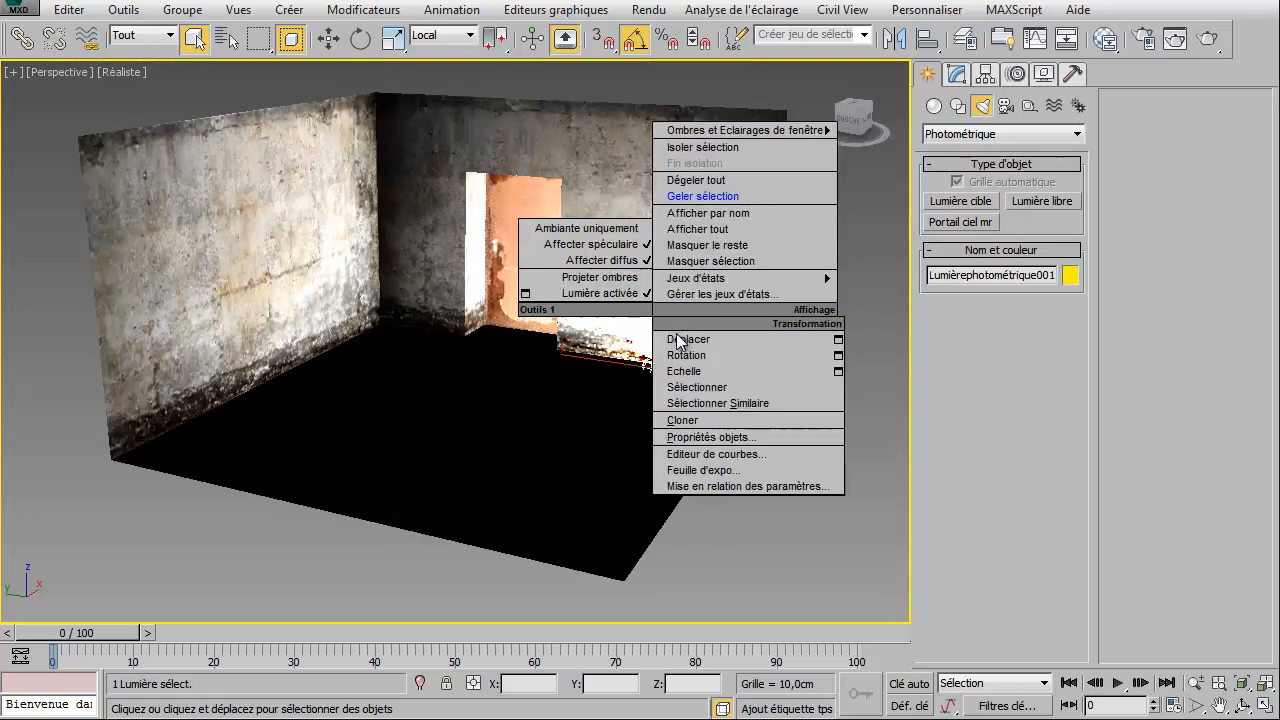
left_click(677, 341)
left_click_drag(664, 320, 722, 86)
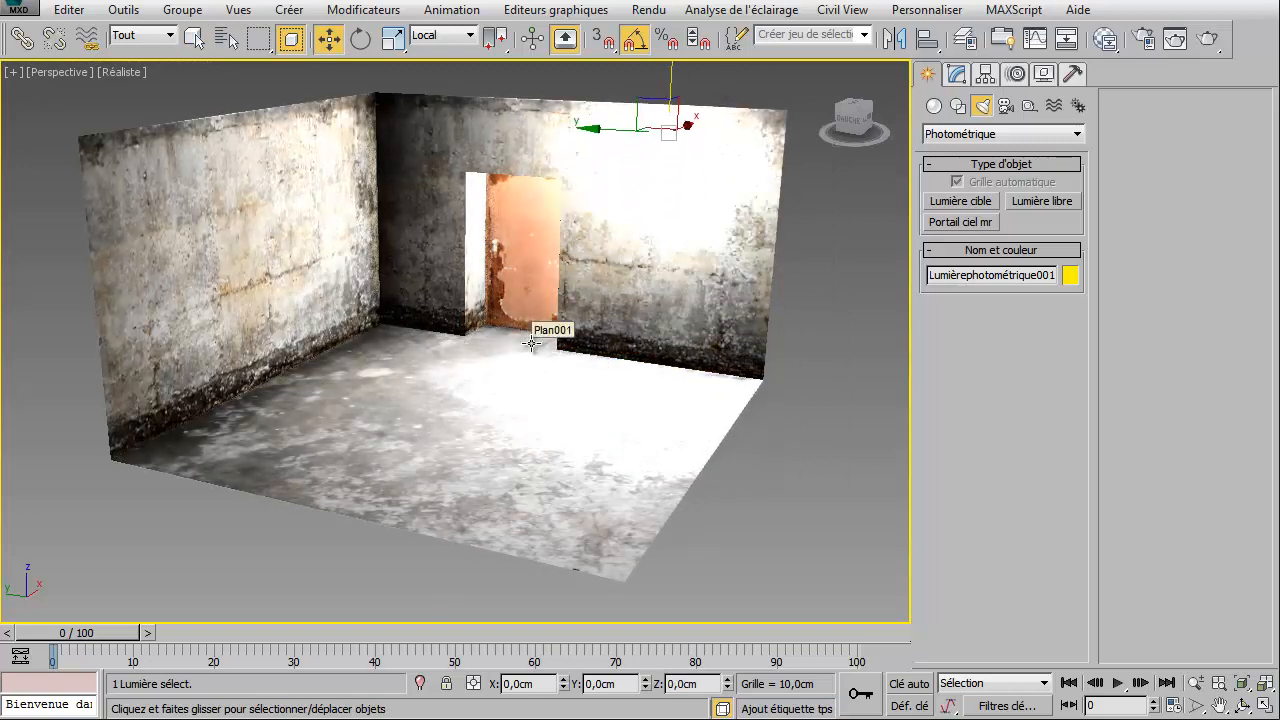
Step: Apply the "Ampoule de 75W" template to the free light
left_click(958, 80)
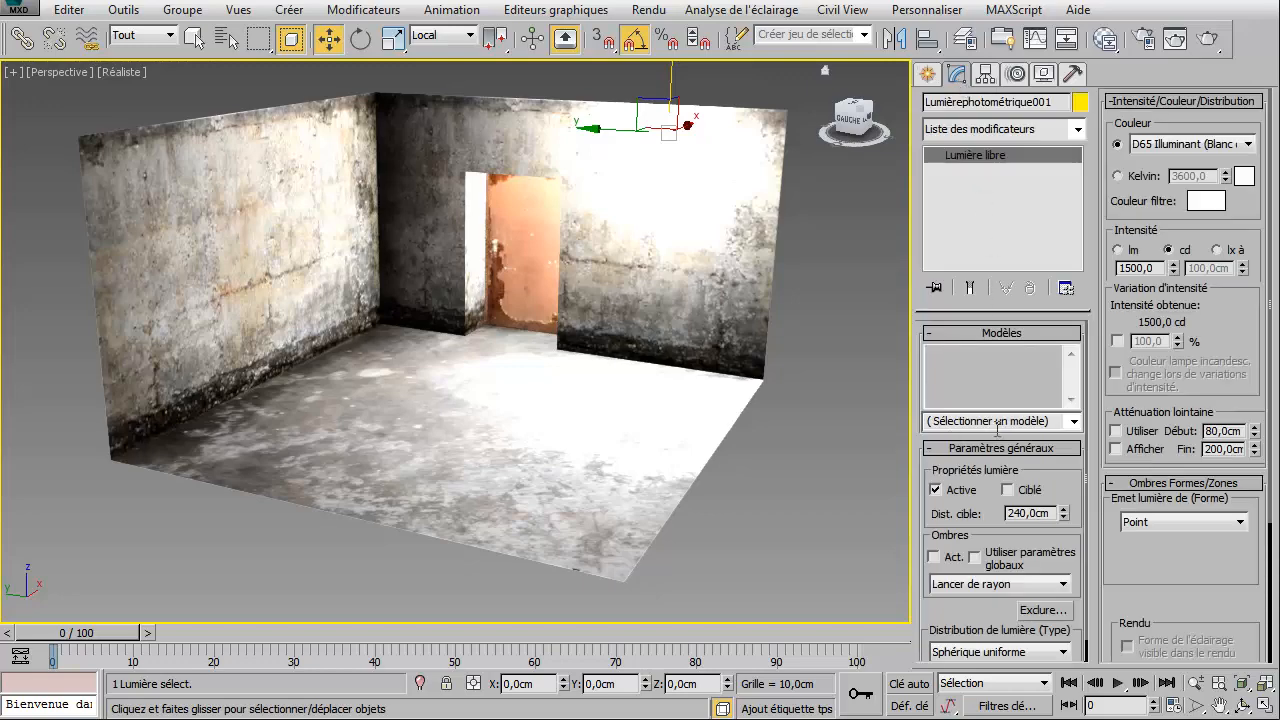
left_click(1076, 422)
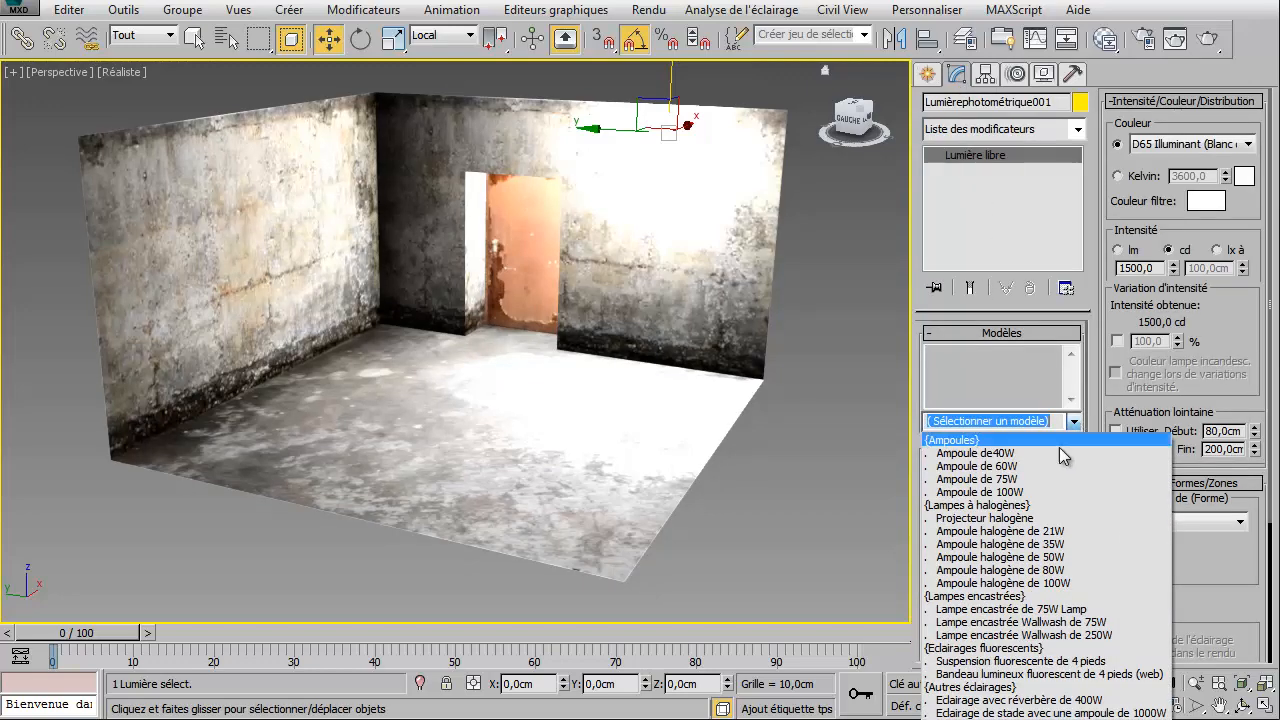
left_click(1028, 478)
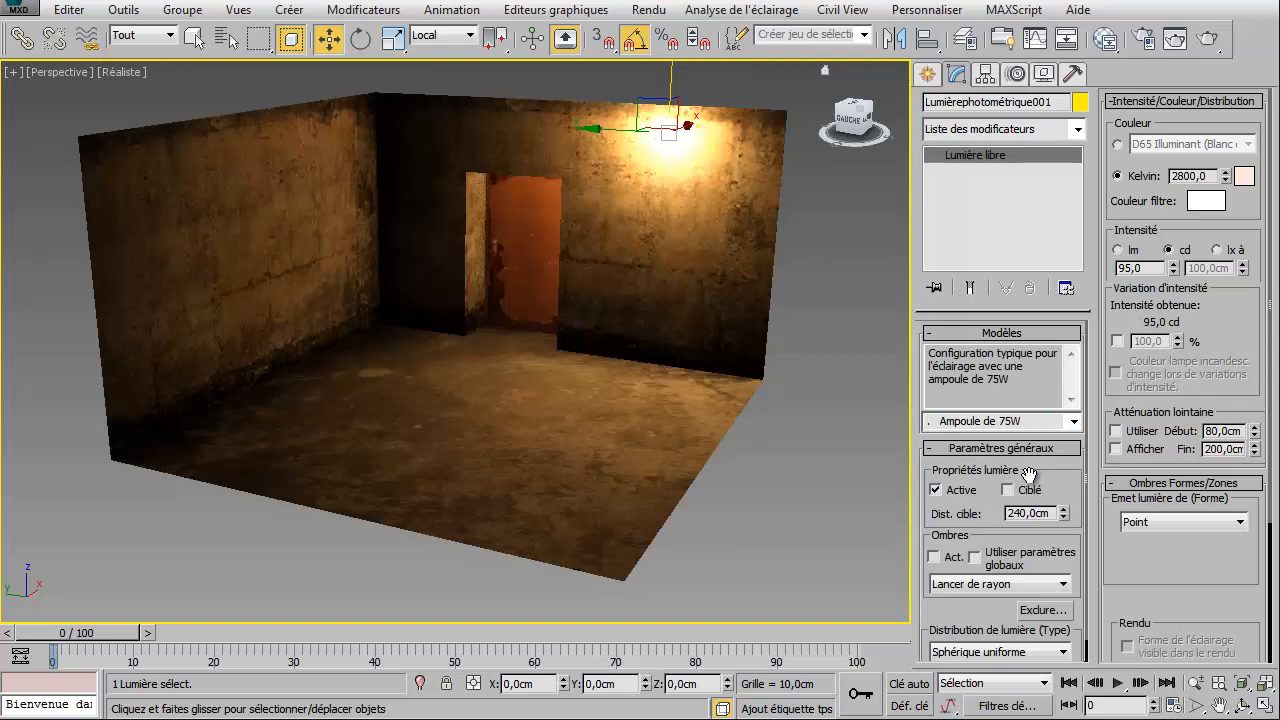
Step: Enable the light's shadows with the "Lancer de rayon" type and shift the light slightly along the wall, away from the doorway
left_click(934, 557)
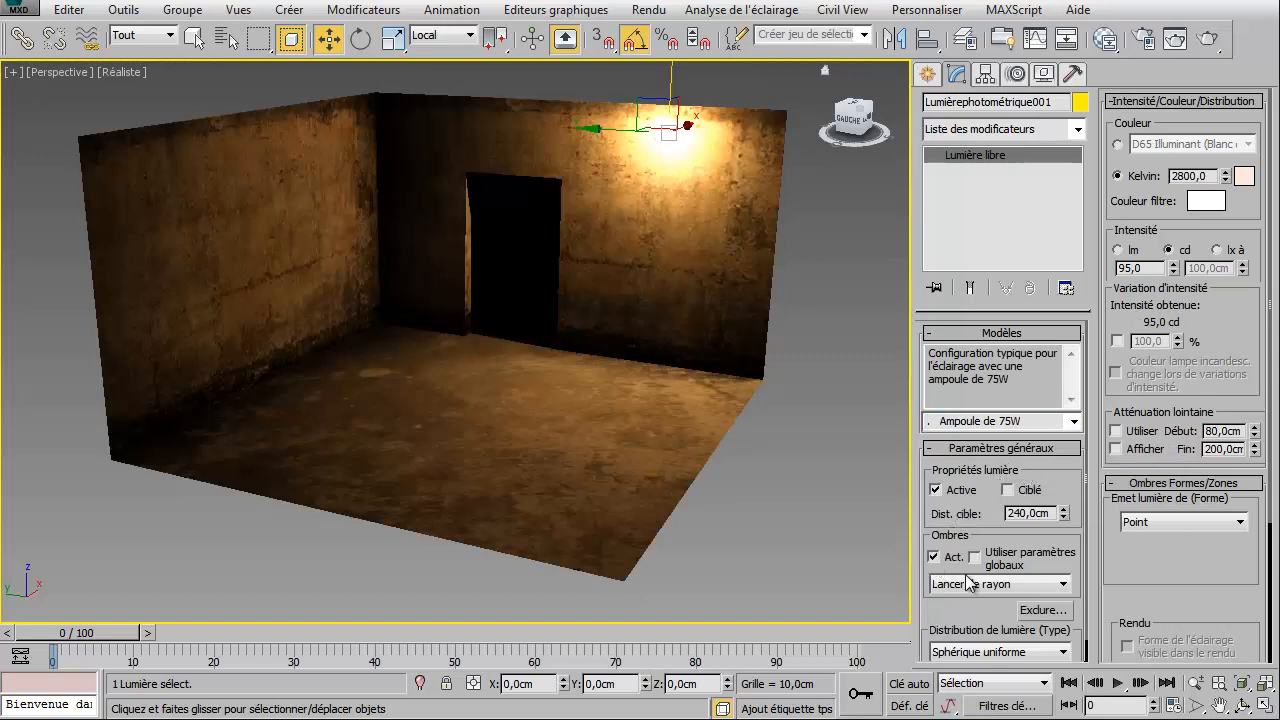
left_click(968, 584)
left_click(972, 656)
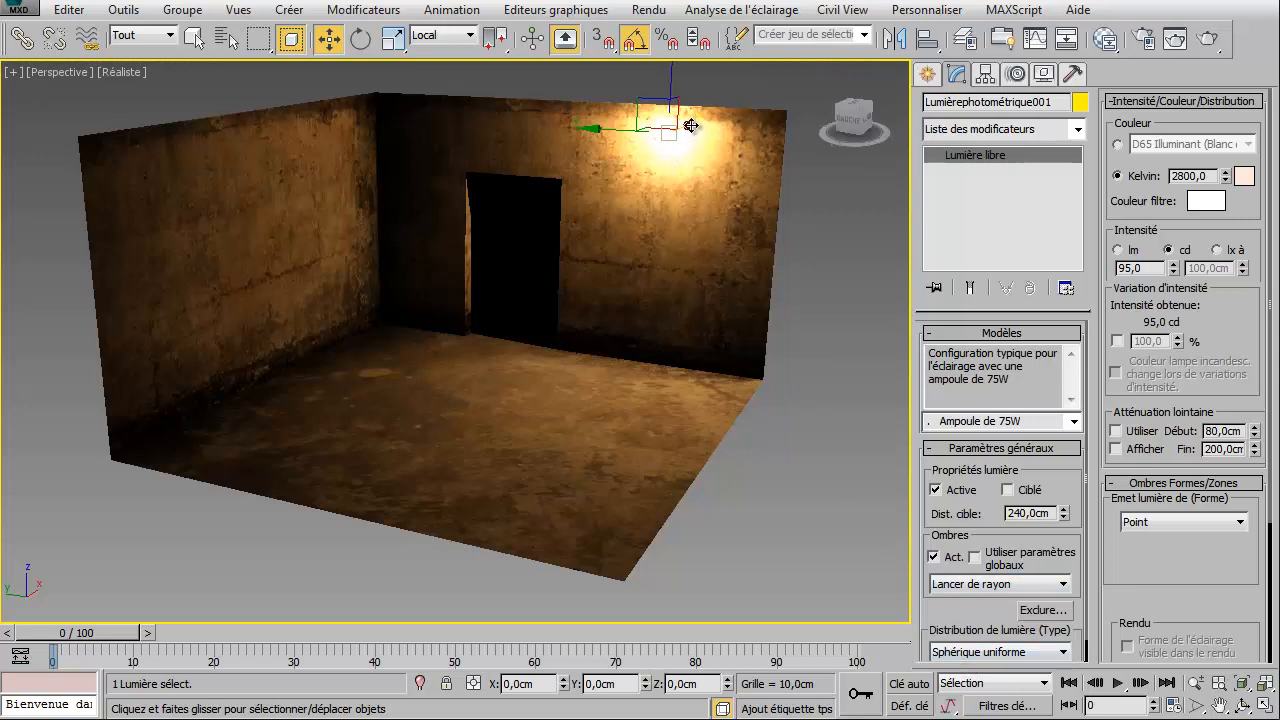
left_click_drag(622, 131, 640, 132)
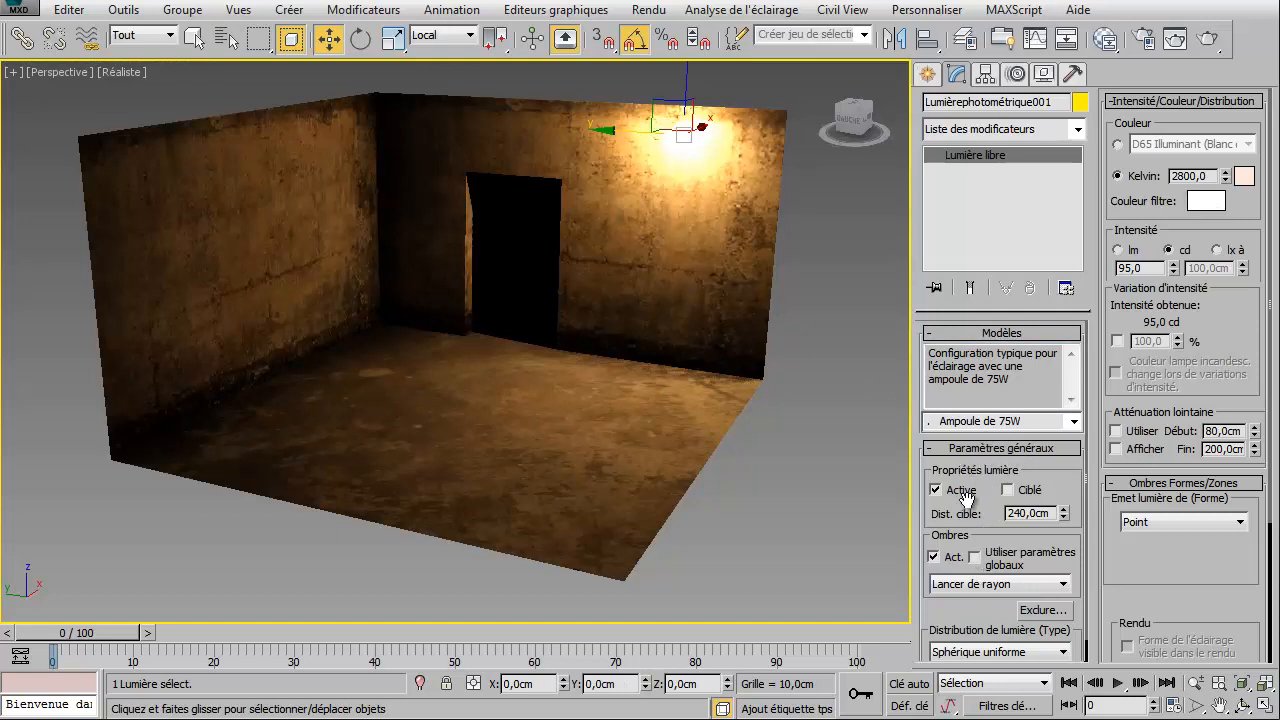
Step: Set the light's colour temperature to 4004 Kelvin and enable intensity variation at 133%
left_click(960, 334)
left_click(955, 354)
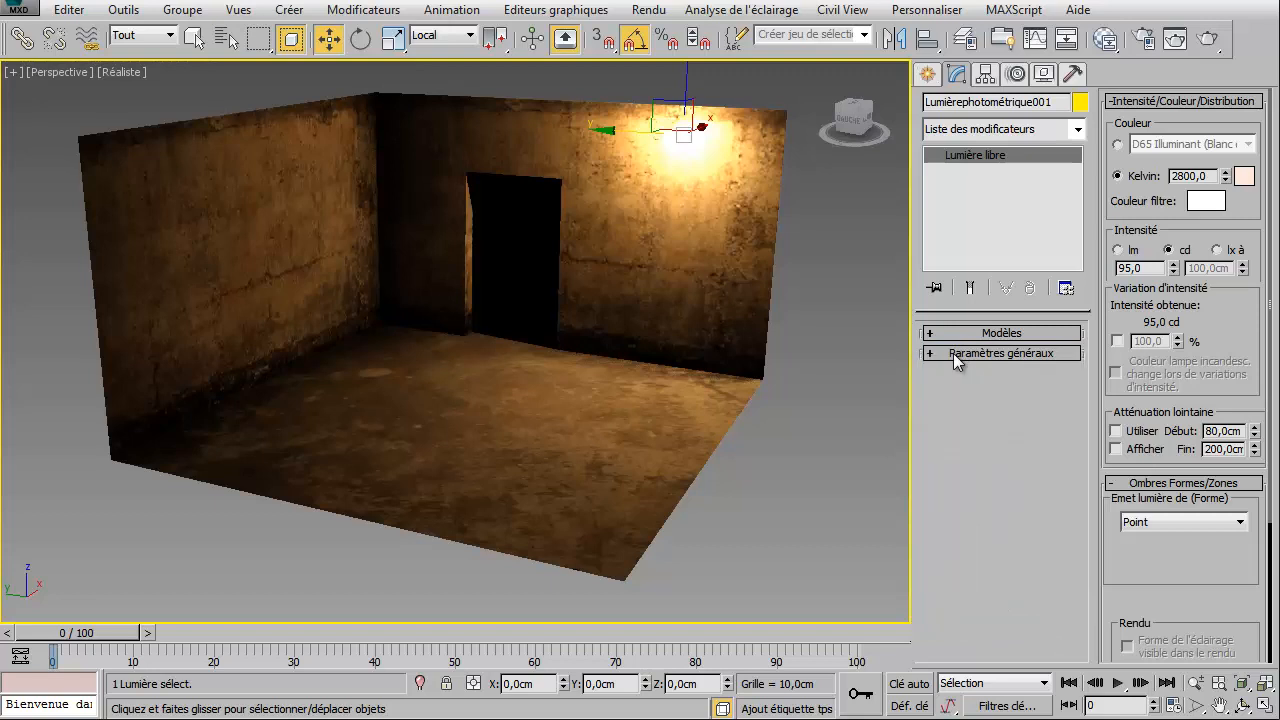
left_click_drag(974, 310, 1000, 214)
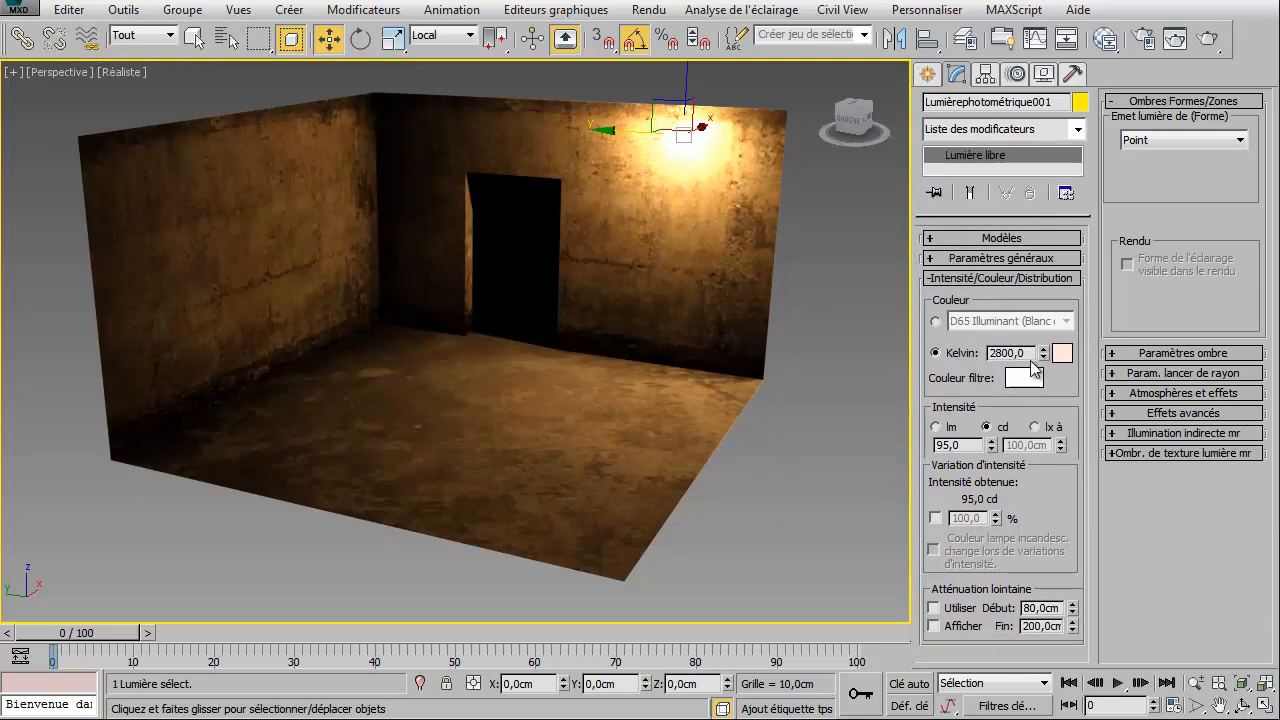
left_click_drag(1043, 355, 1034, 312)
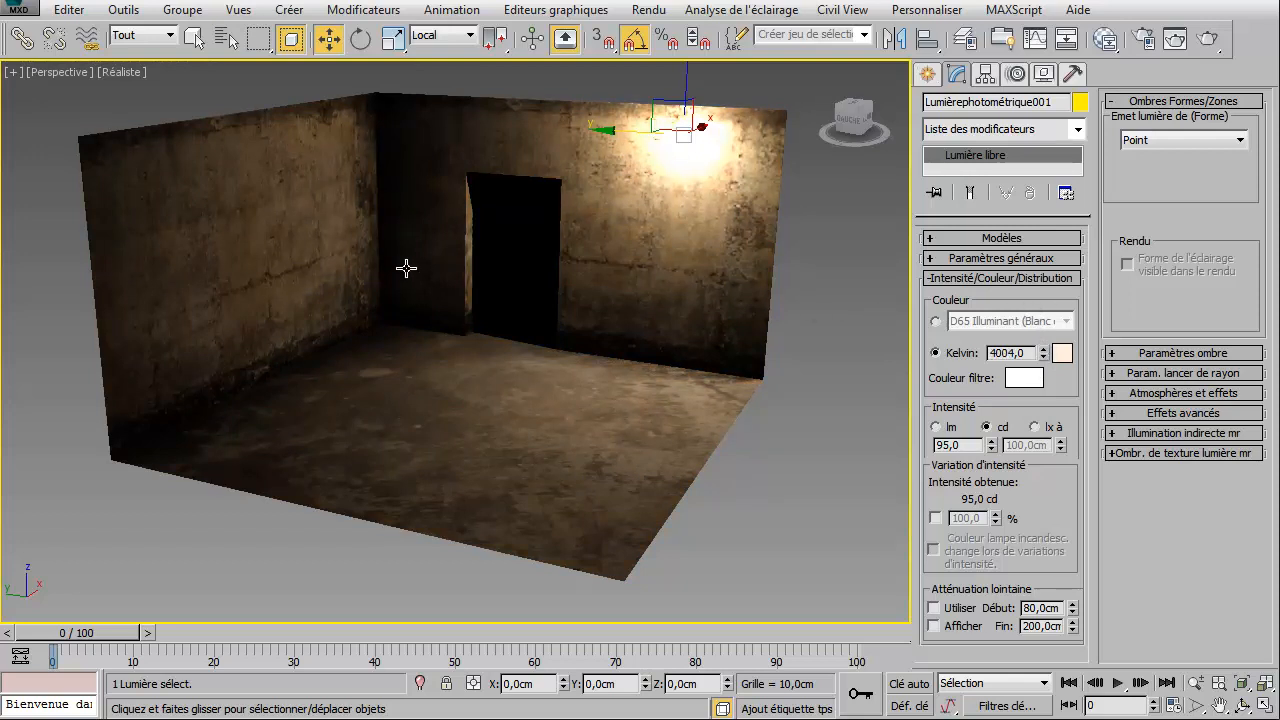
left_click(935, 518)
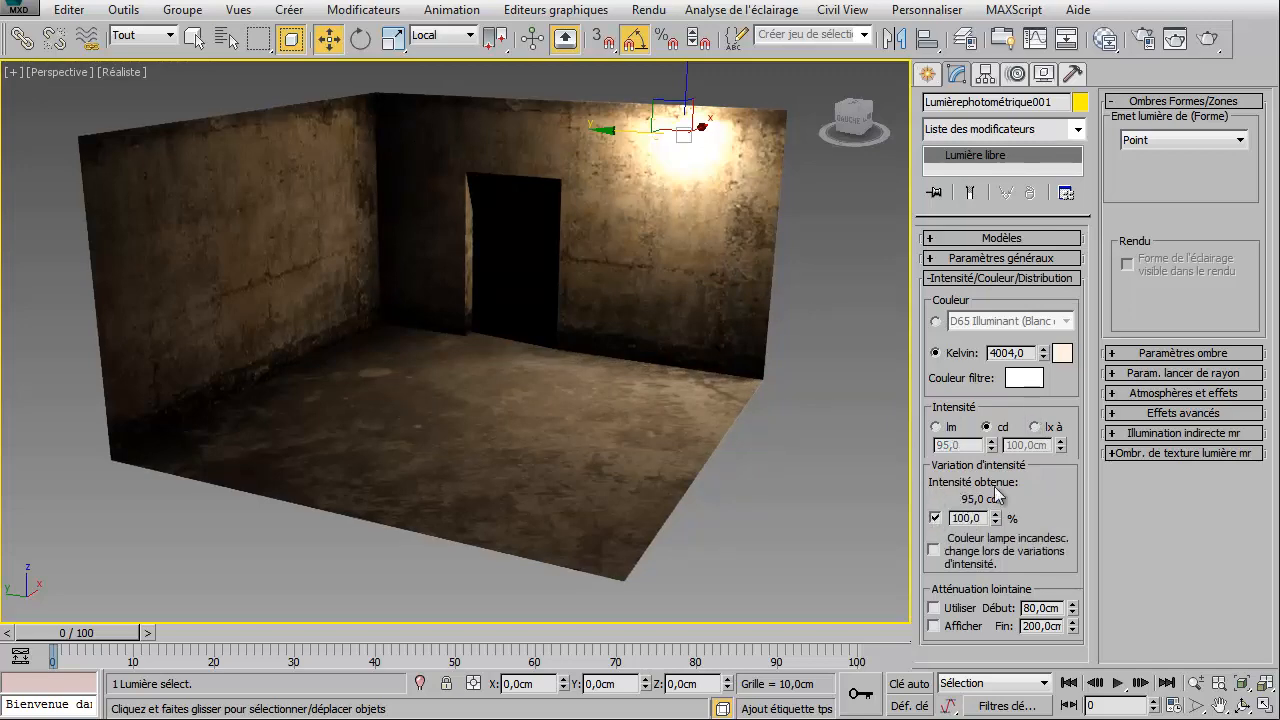
left_click_drag(995, 517, 1003, 485)
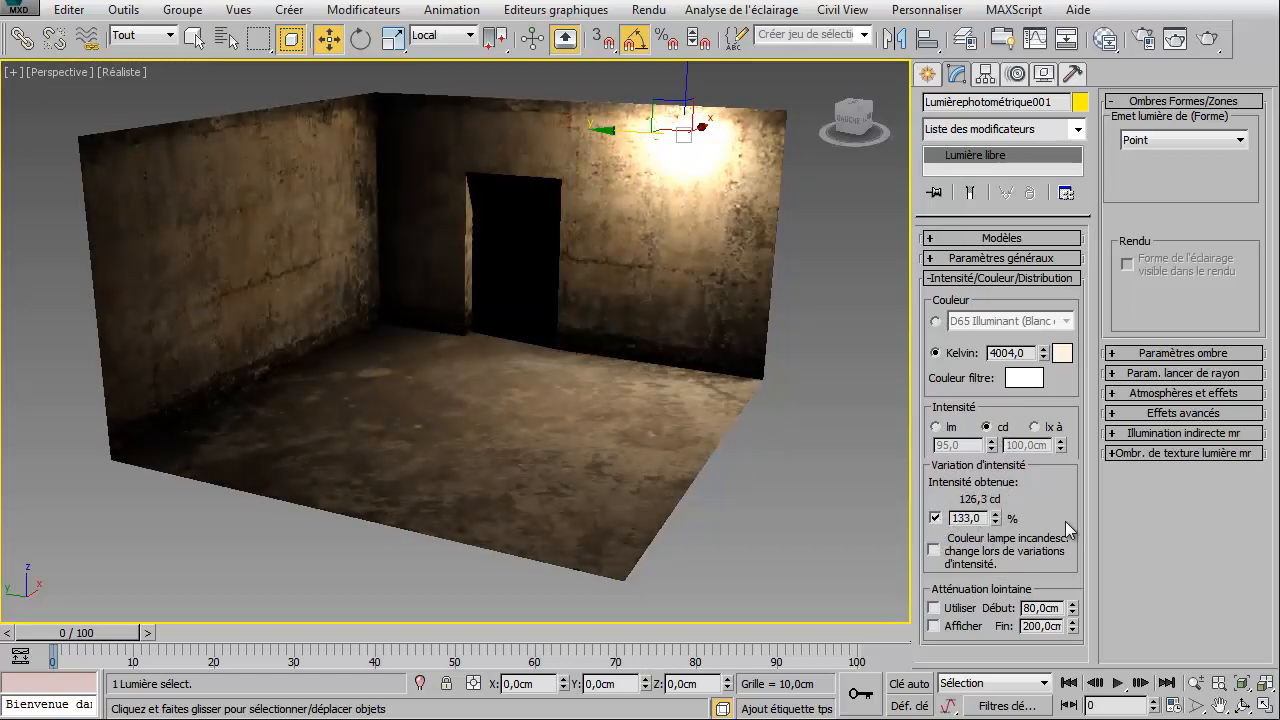
Step: Enable far attenuation on the free light and set its end distance to 598 cm
left_click(934, 608)
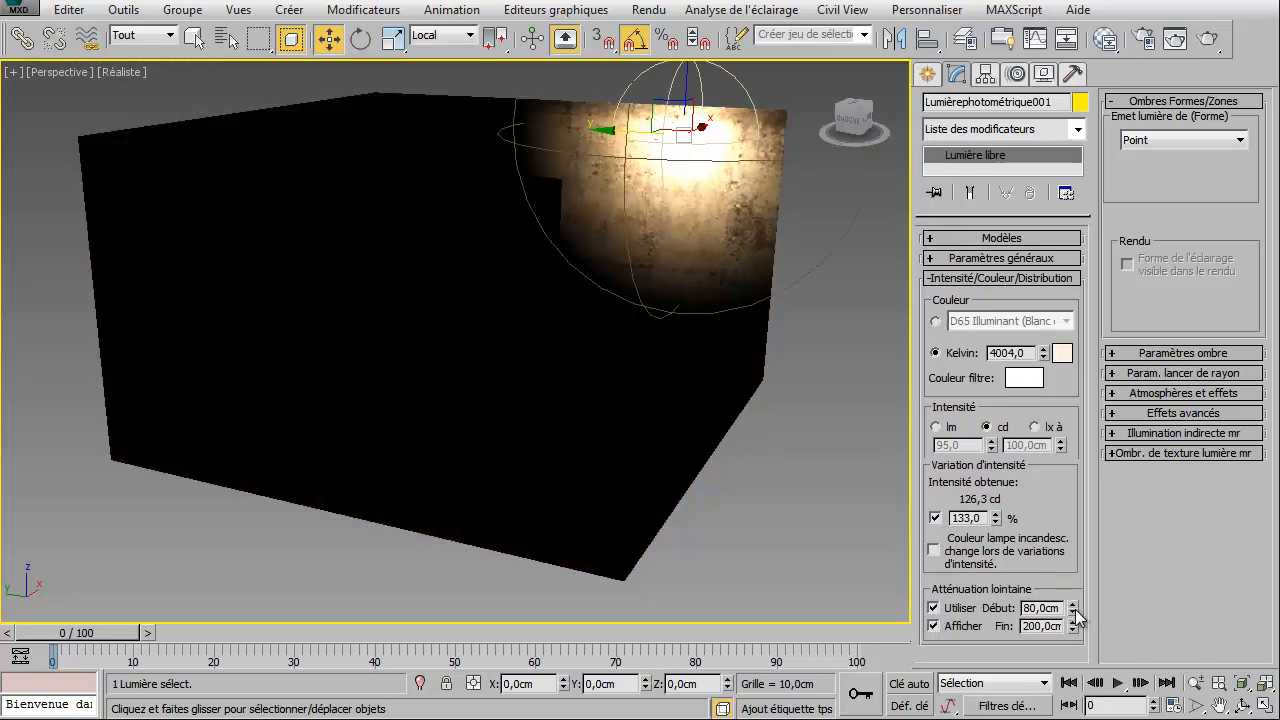
left_click_drag(1073, 628, 1069, 426)
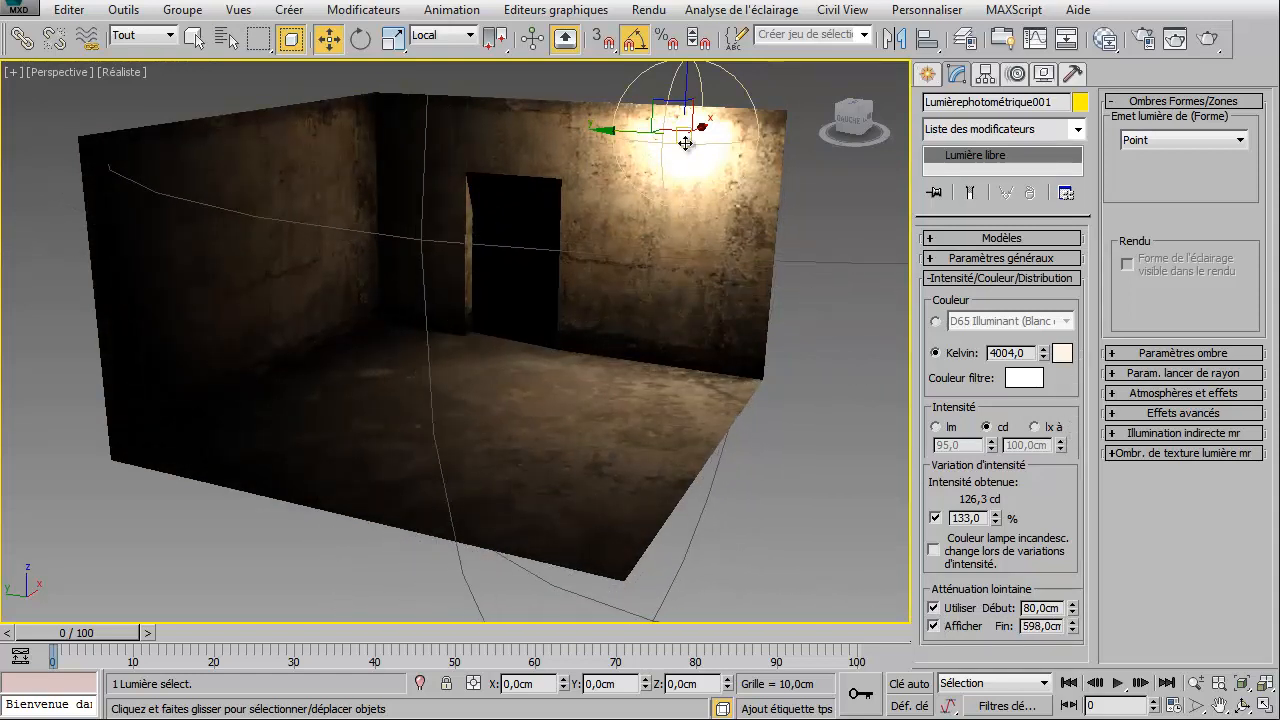
Step: Make the light emit from a "Sphère" of 5.59 cm radius, visible in the render, with 8 shadow samples
left_click(1157, 141)
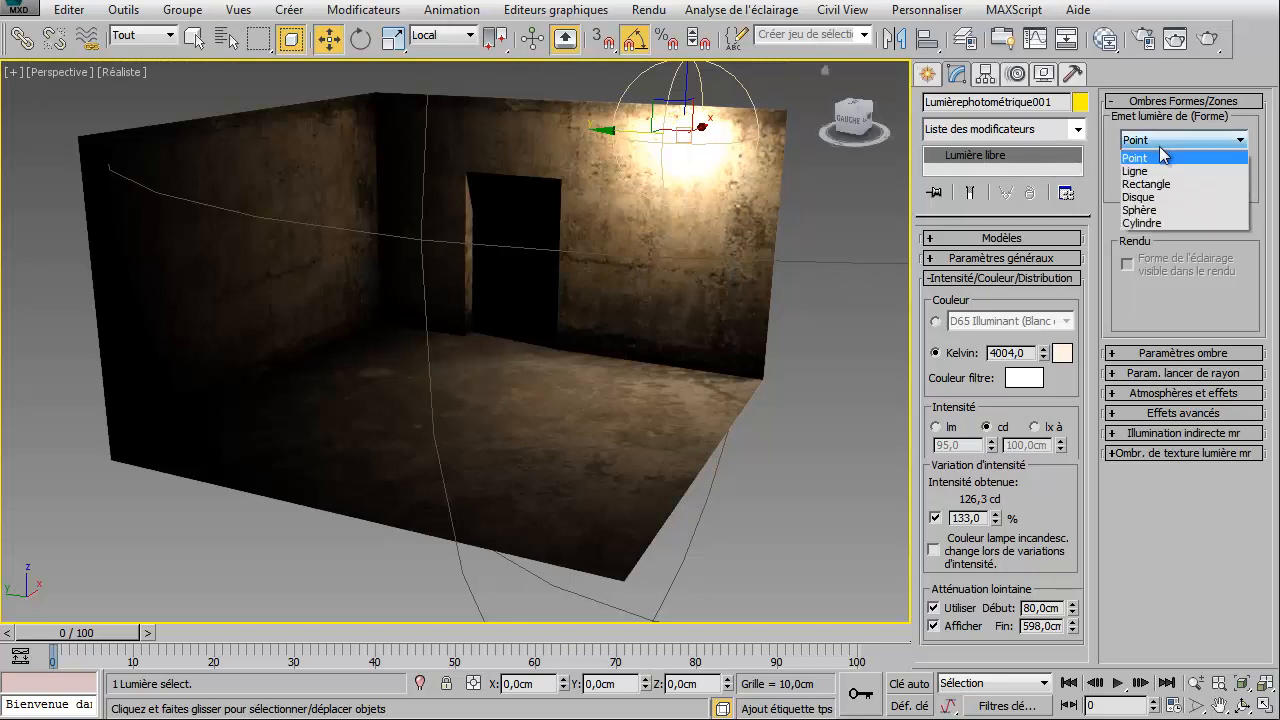
left_click(1157, 210)
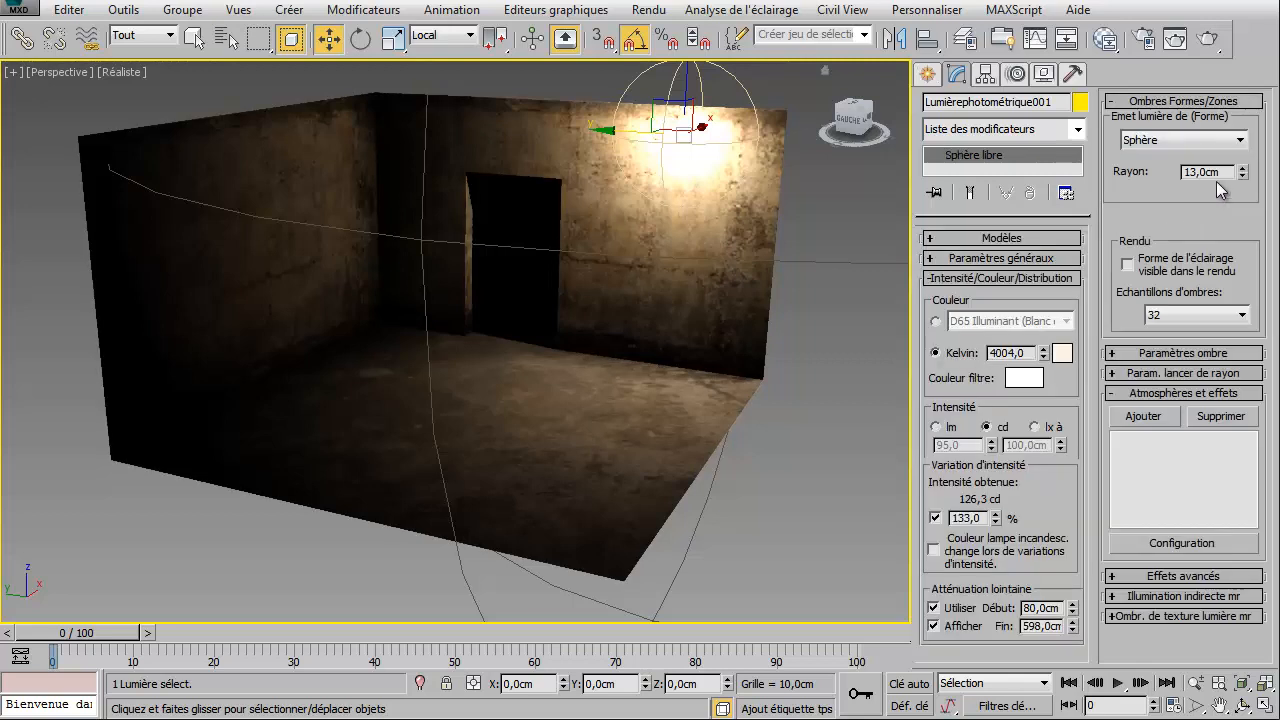
left_click(1129, 265)
left_click_drag(1245, 176, 1238, 208)
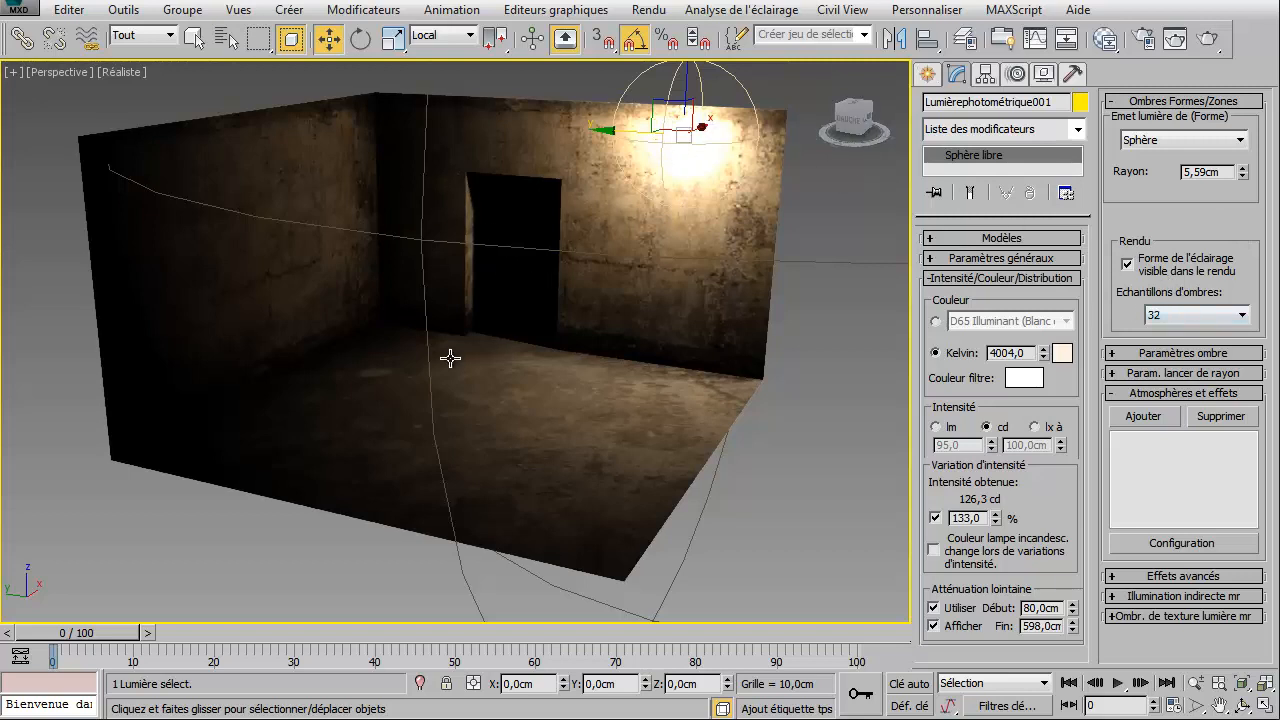
left_click(1174, 319)
left_click(1177, 362)
Step: Frame the doorway corner in the perspective view, create a target camera from that view, and select the room object
scroll(598, 333, "up", 3)
middle_click_drag(550, 347, 623, 395, "alt")
scroll(601, 386, "up", 3)
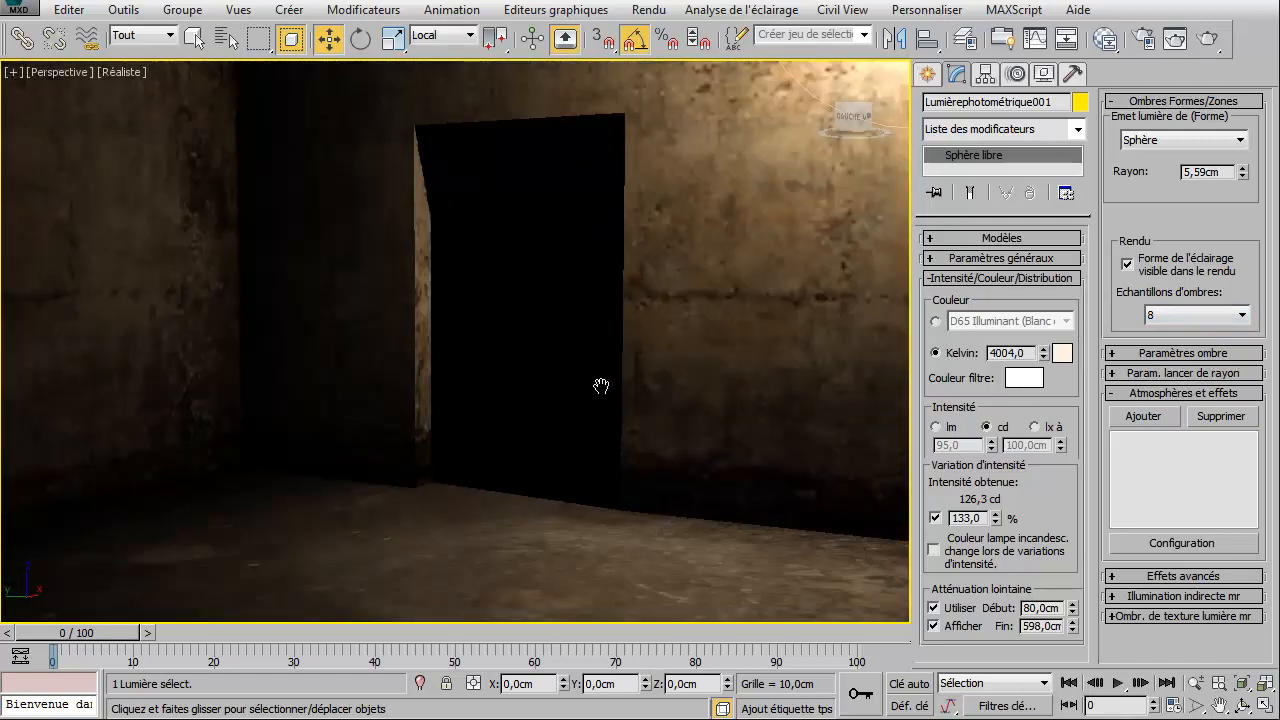
middle_click_drag(619, 366, 604, 402)
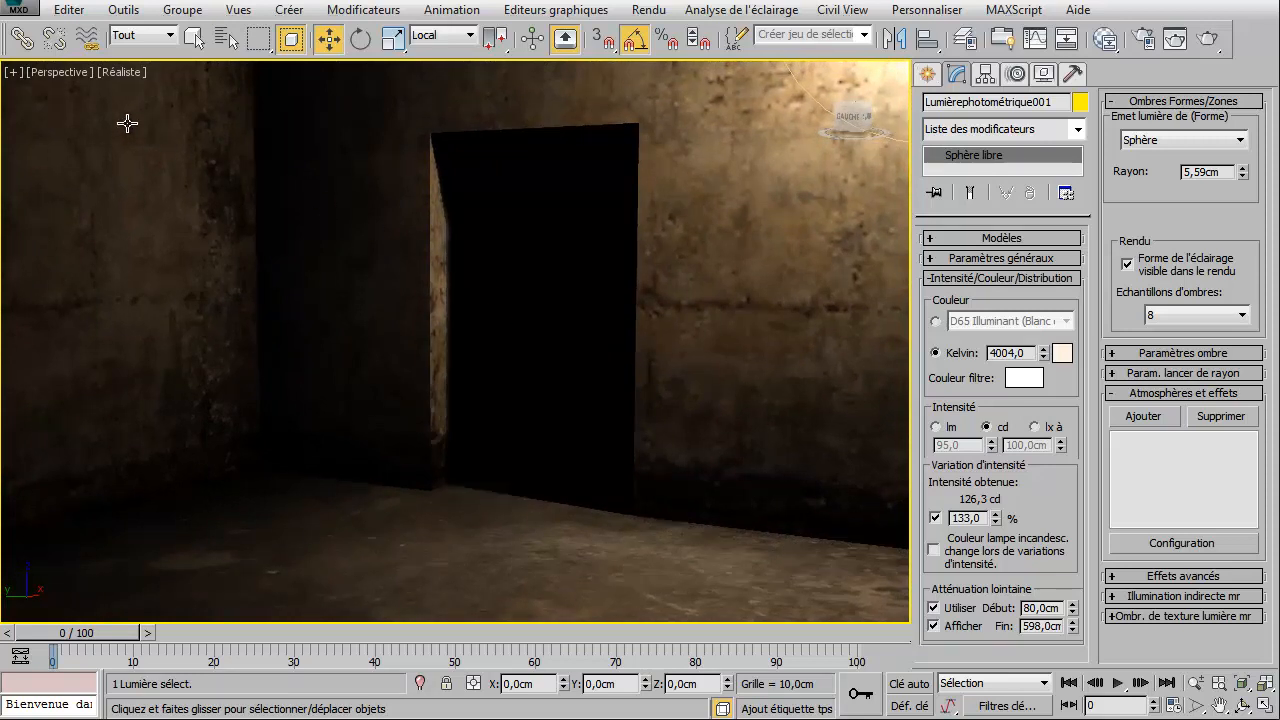
left_click(450, 416)
key("c")
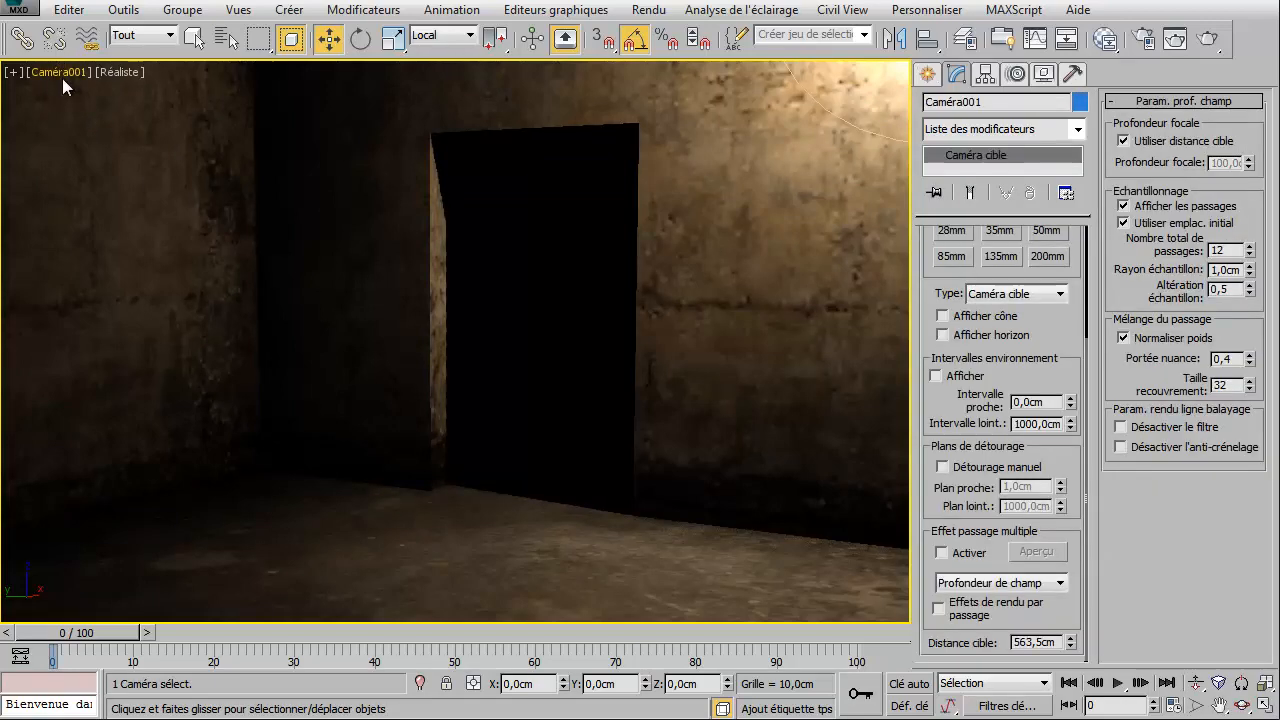
left_click(238, 9)
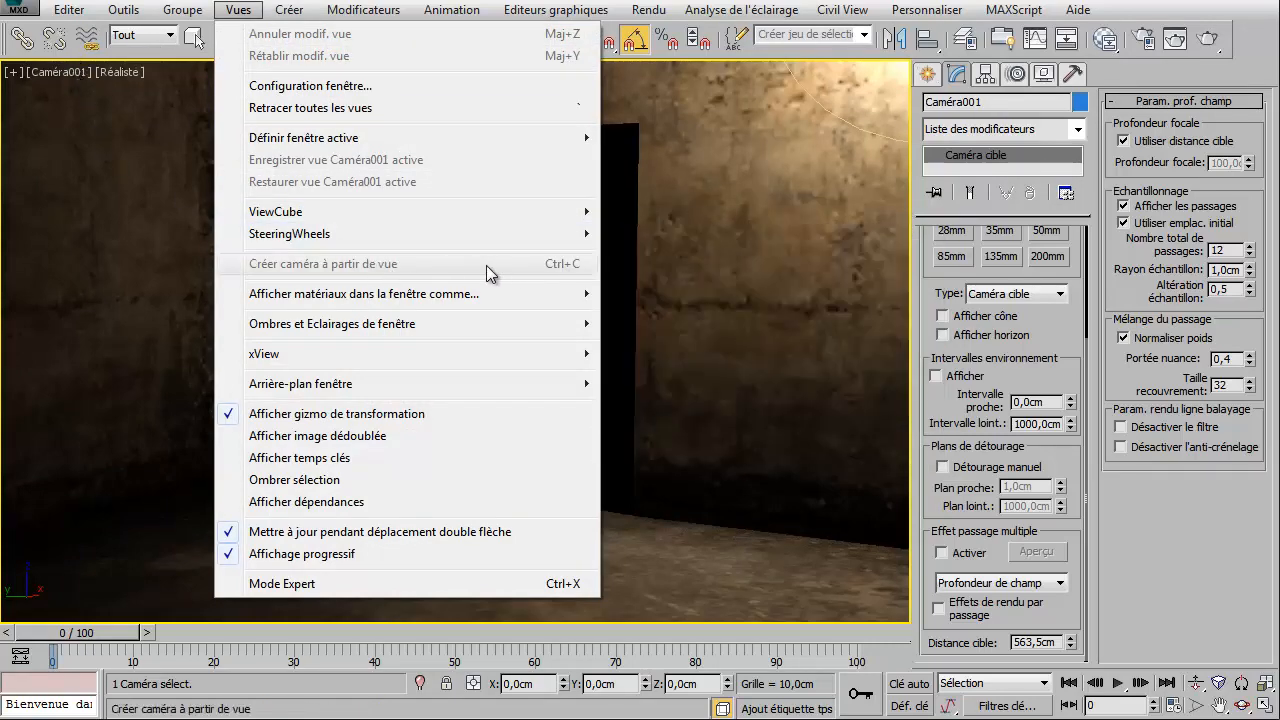
left_click(714, 201)
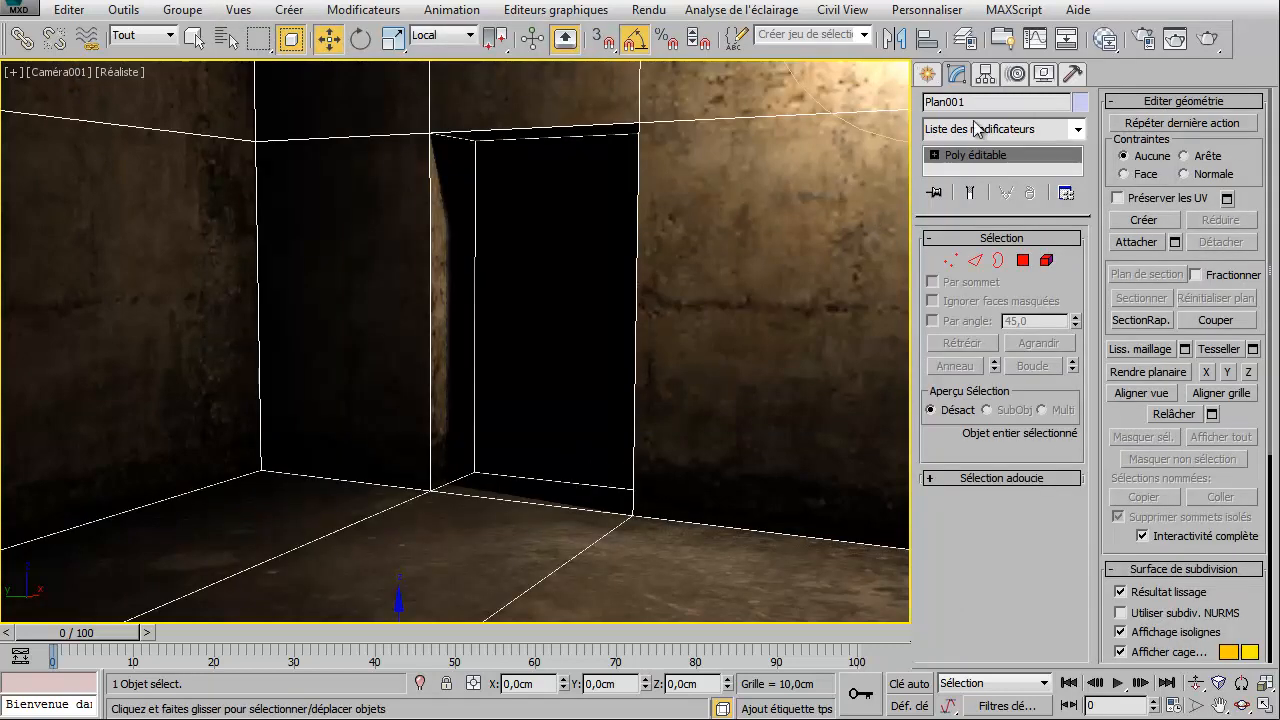
Step: Set the render output size to the "HDTV (vidéo)" format at 800 x 450
left_click(1132, 46)
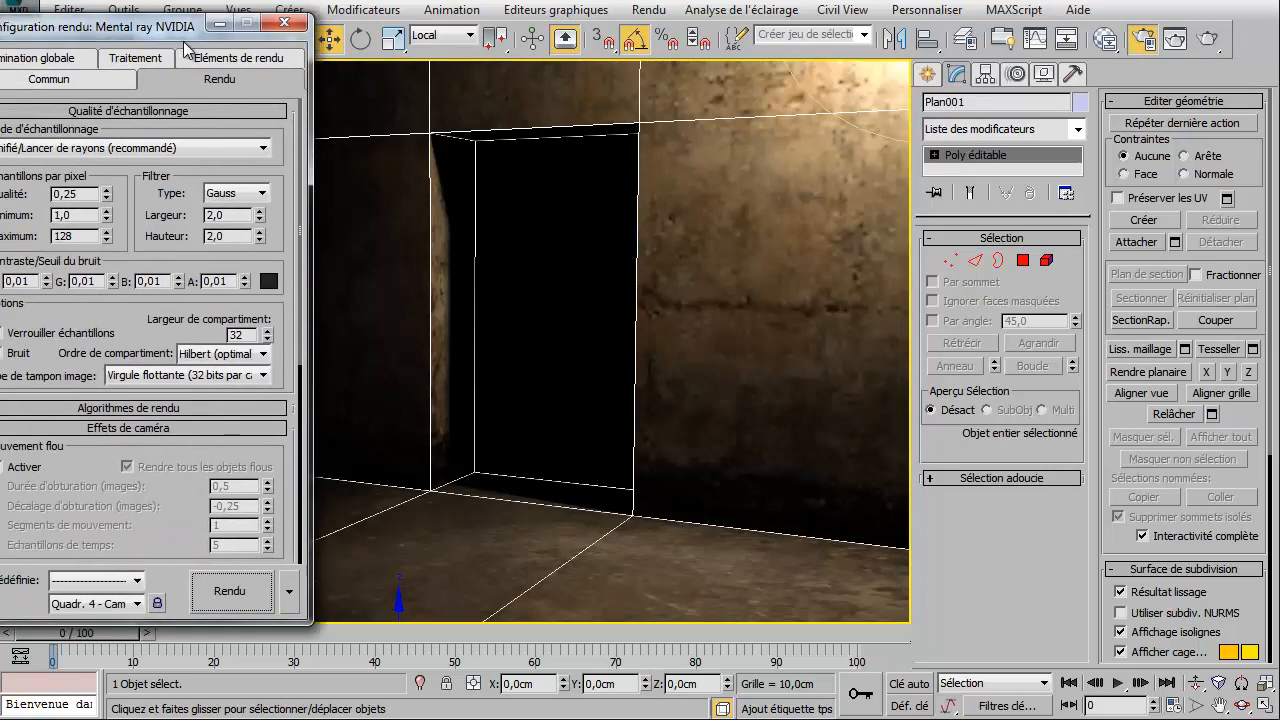
left_click(136, 126)
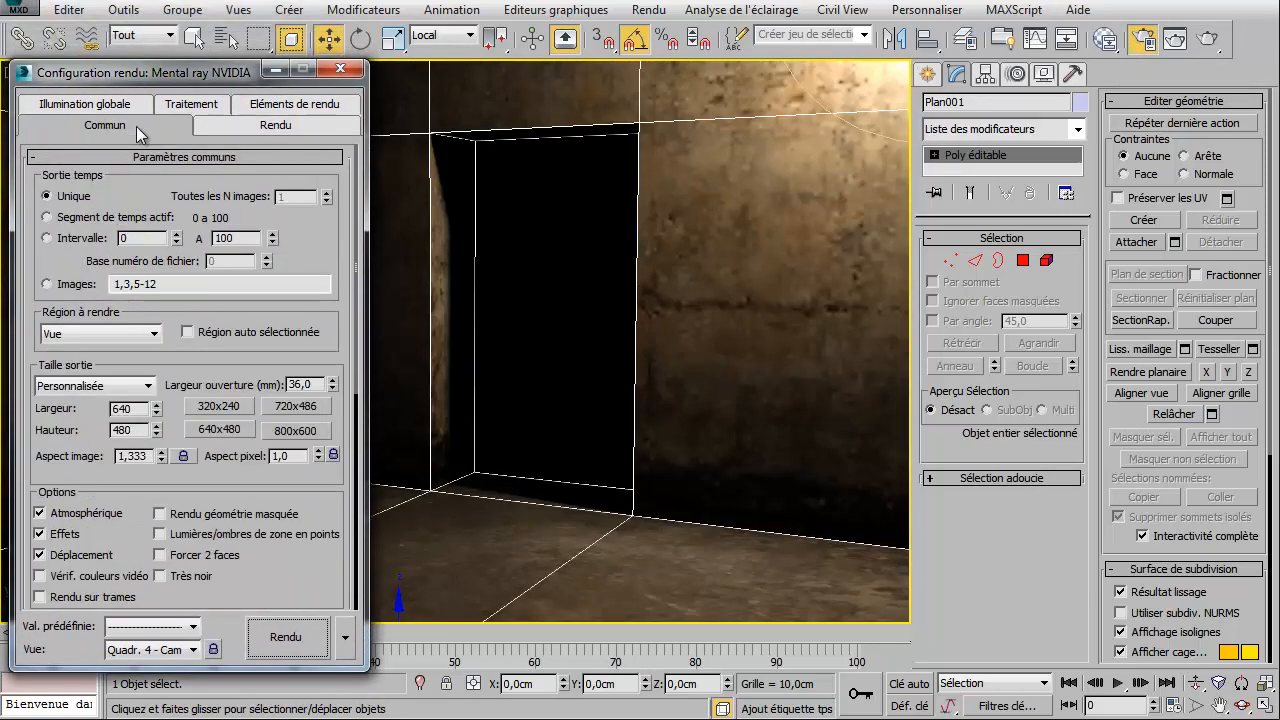
left_click(148, 387)
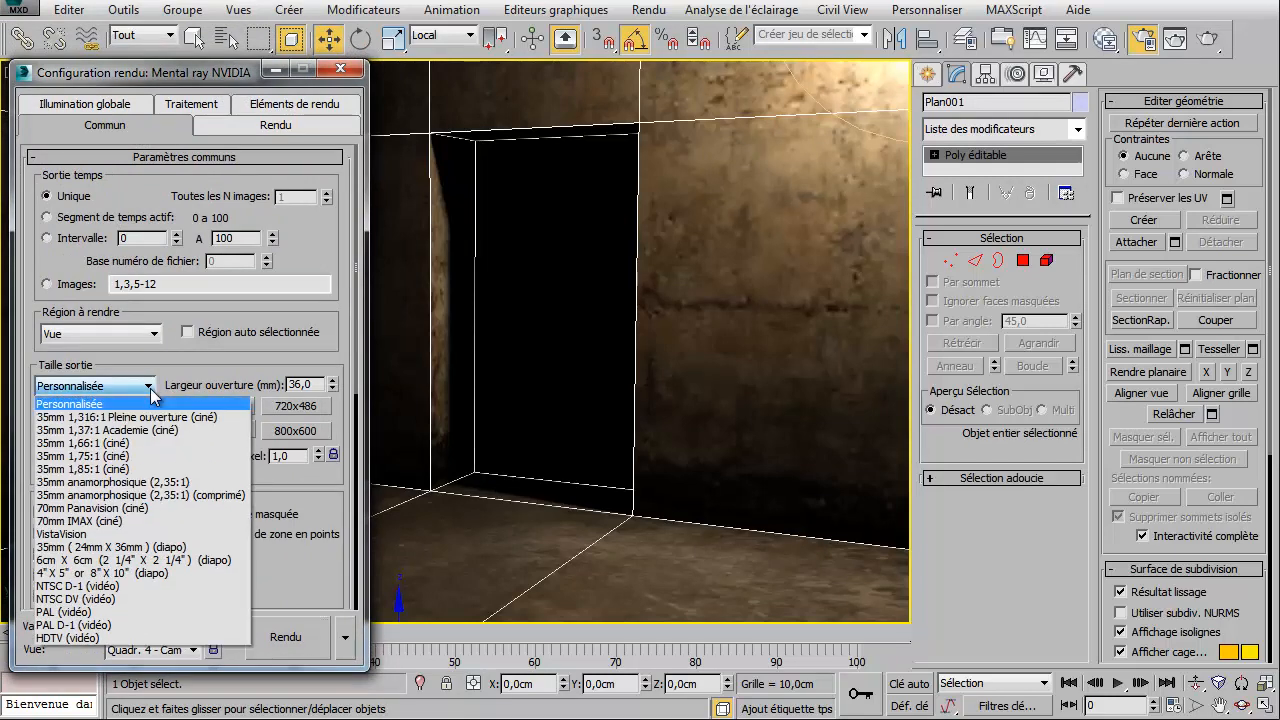
left_click(72, 638)
left_click(221, 429)
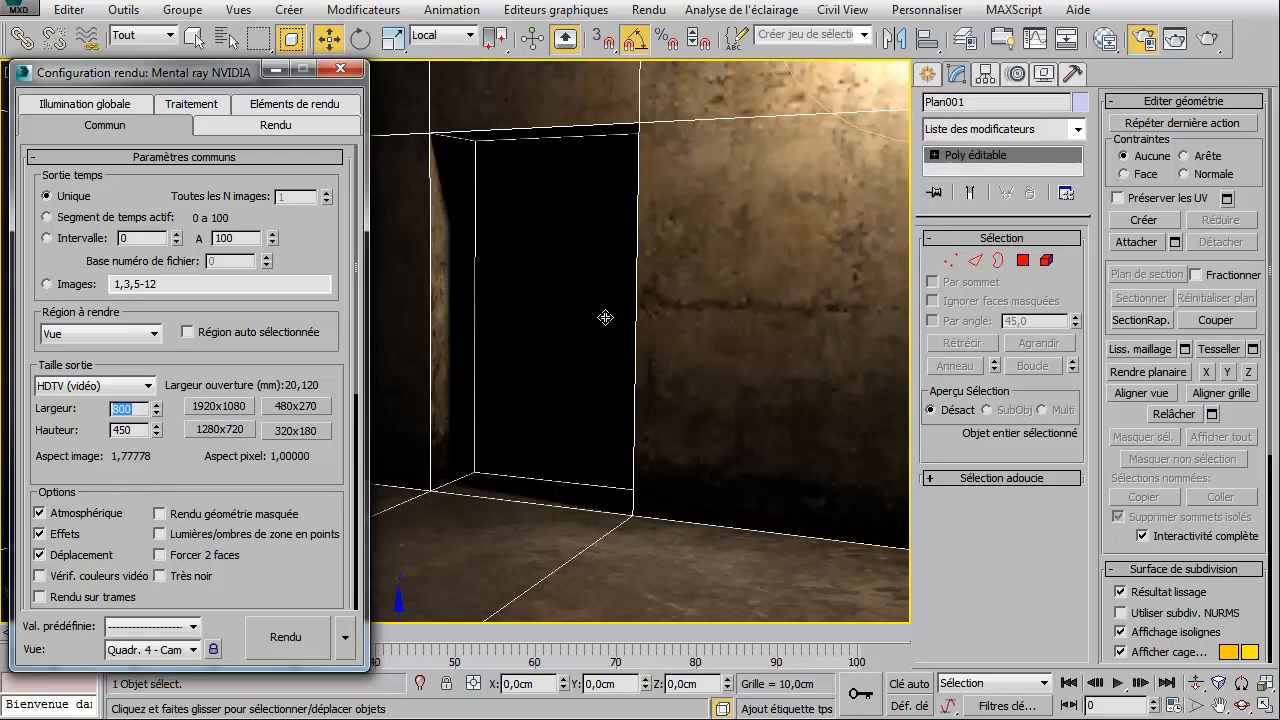
Step: Render the Caméra001 view, then put away the rendered image and the render setup
left_click(305, 637)
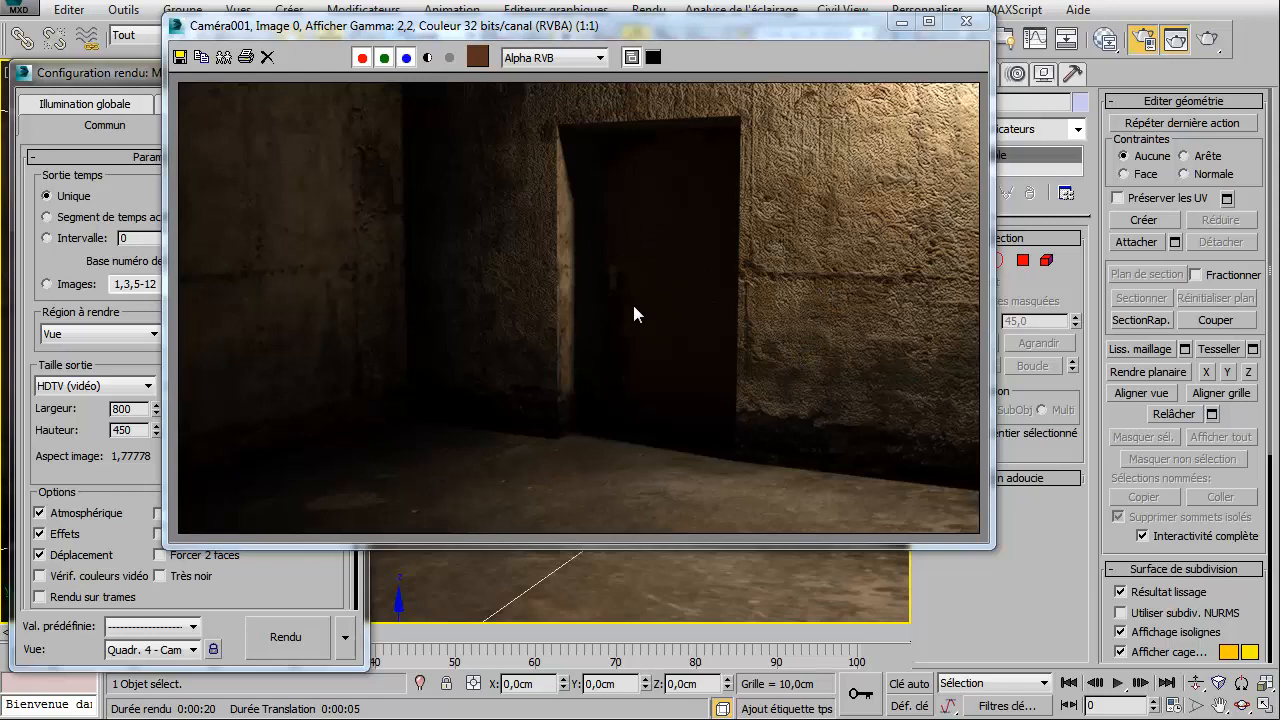
left_click(901, 27)
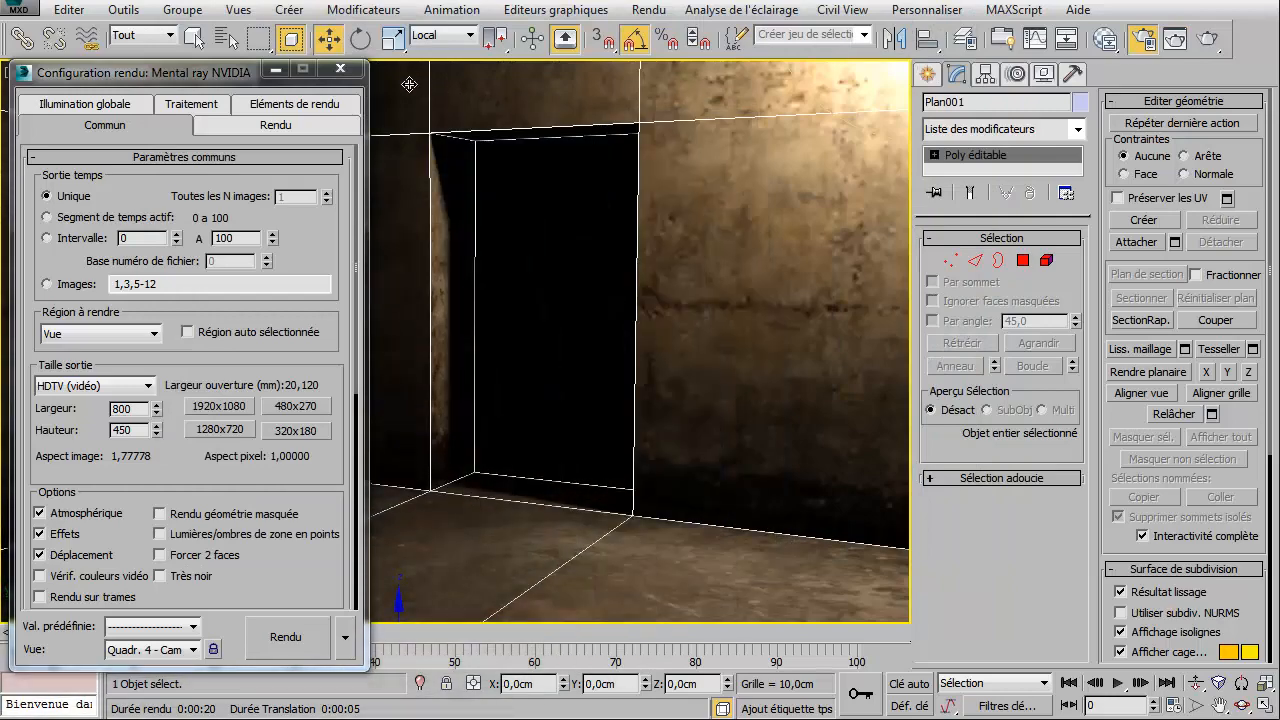
left_click(354, 60)
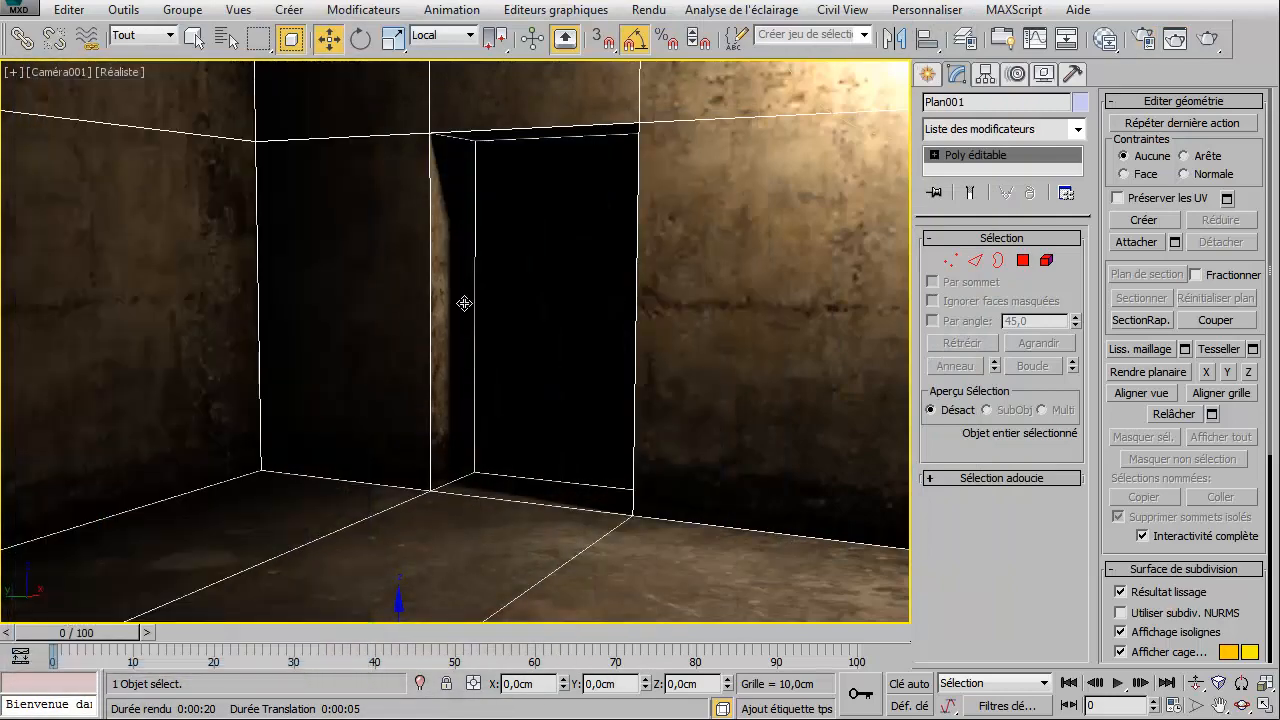
Step: In the perspective view, clone the photometric light across the room to the open side facing the doorway
key("p")
scroll(464, 303, "down", 5)
middle_click_drag(609, 293, 478, 360, "alt")
left_click(76, 413)
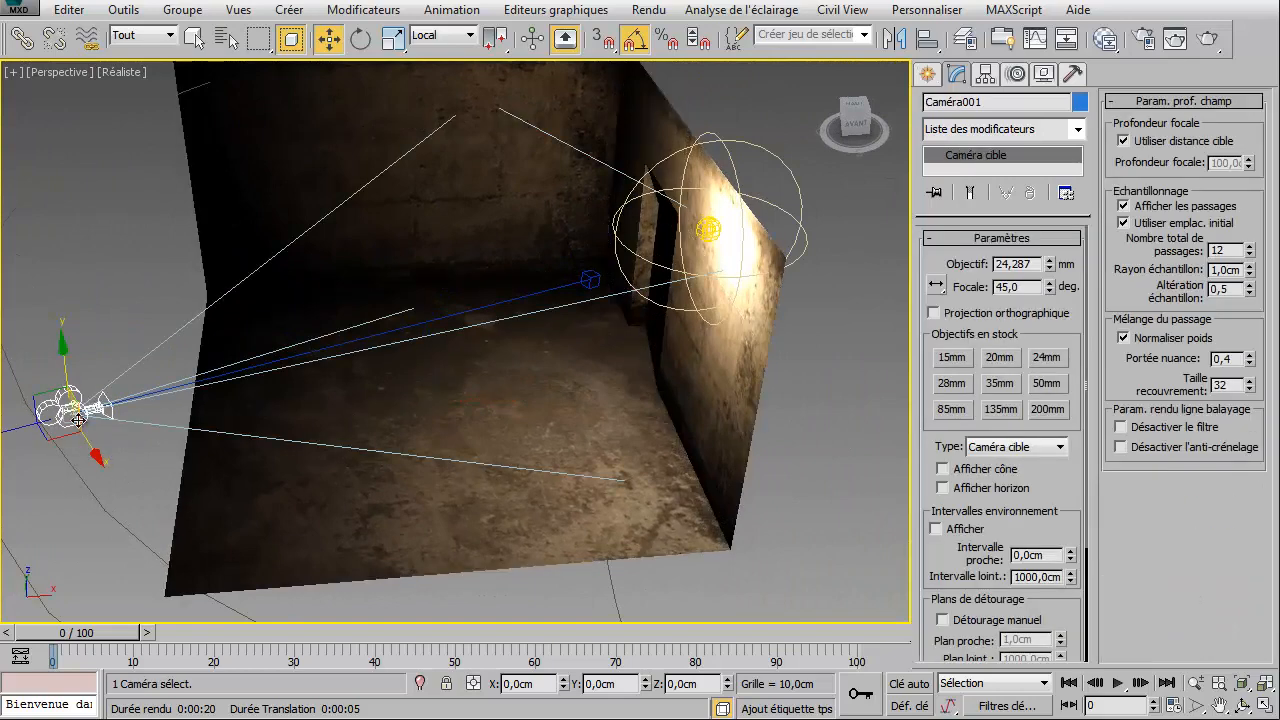
middle_click_drag(76, 413, 330, 455, "alt")
right_click(599, 116)
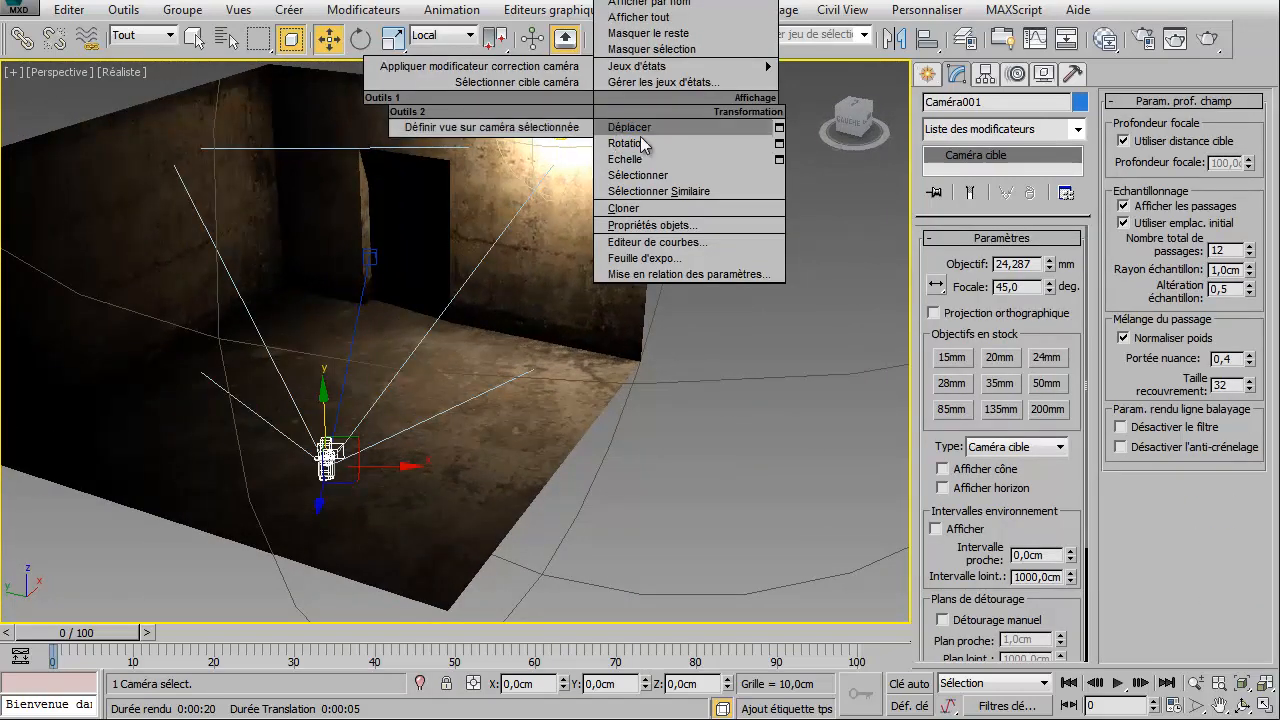
left_click(645, 144)
left_click(563, 128)
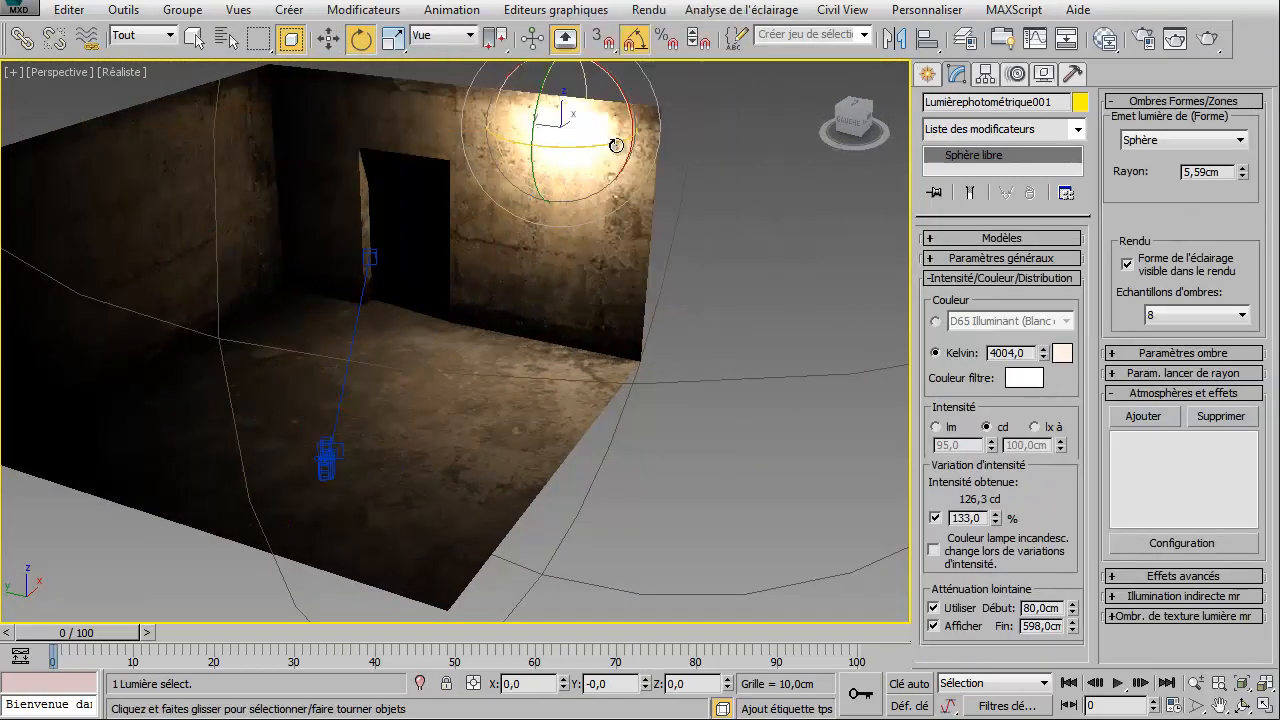
key("w")
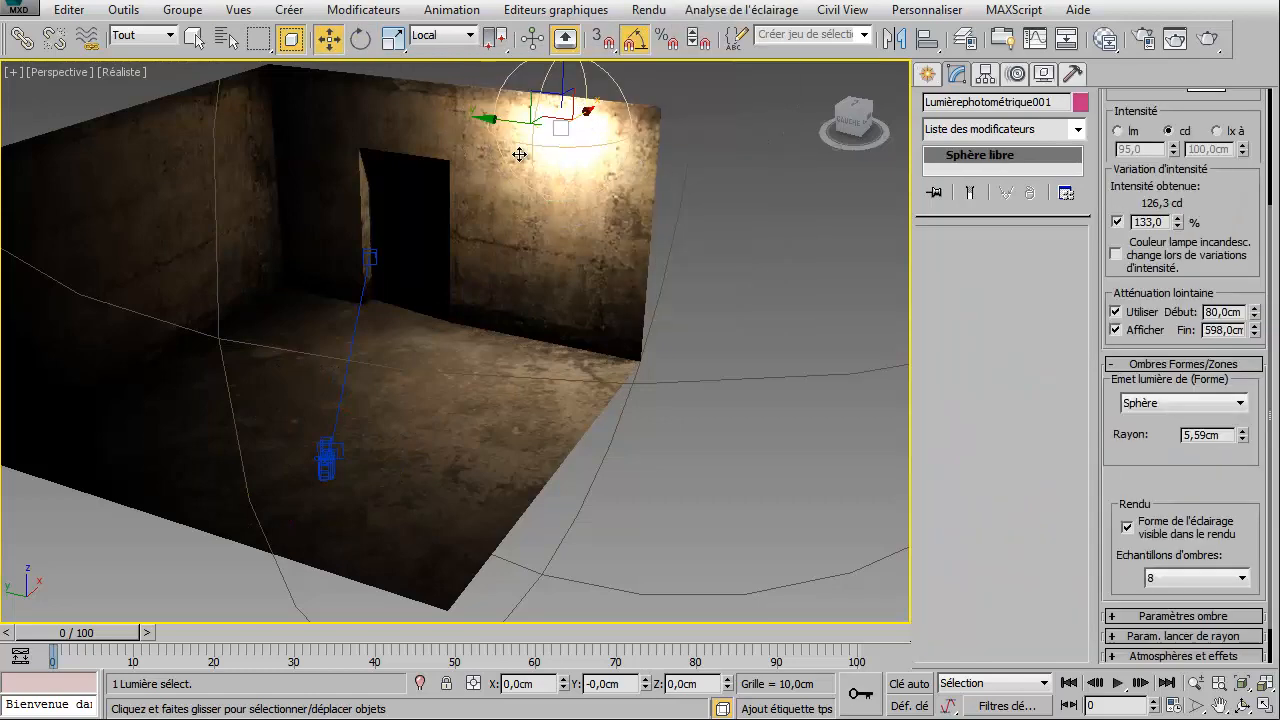
mouse_move(532, 142)
left_mouse_down("shift")
mouse_move(166, 360)
mouse_move(344, 283)
mouse_move(176, 386)
mouse_move(2, 340)
mouse_move(0, 326)
left_mouse_up("shift")
left_click(566, 444)
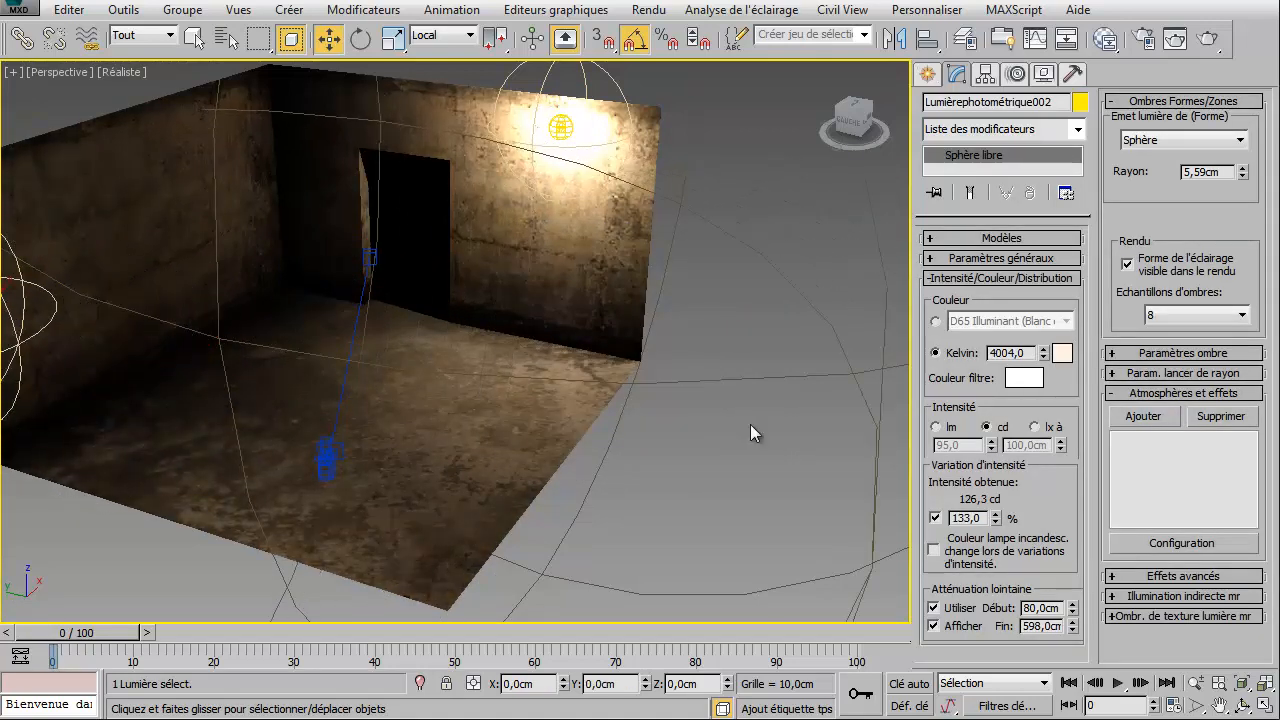
Step: Set the cloned light's far attenuation end to about 903 cm and render the Caméra001 view
left_click_drag(1073, 626, 1057, 571)
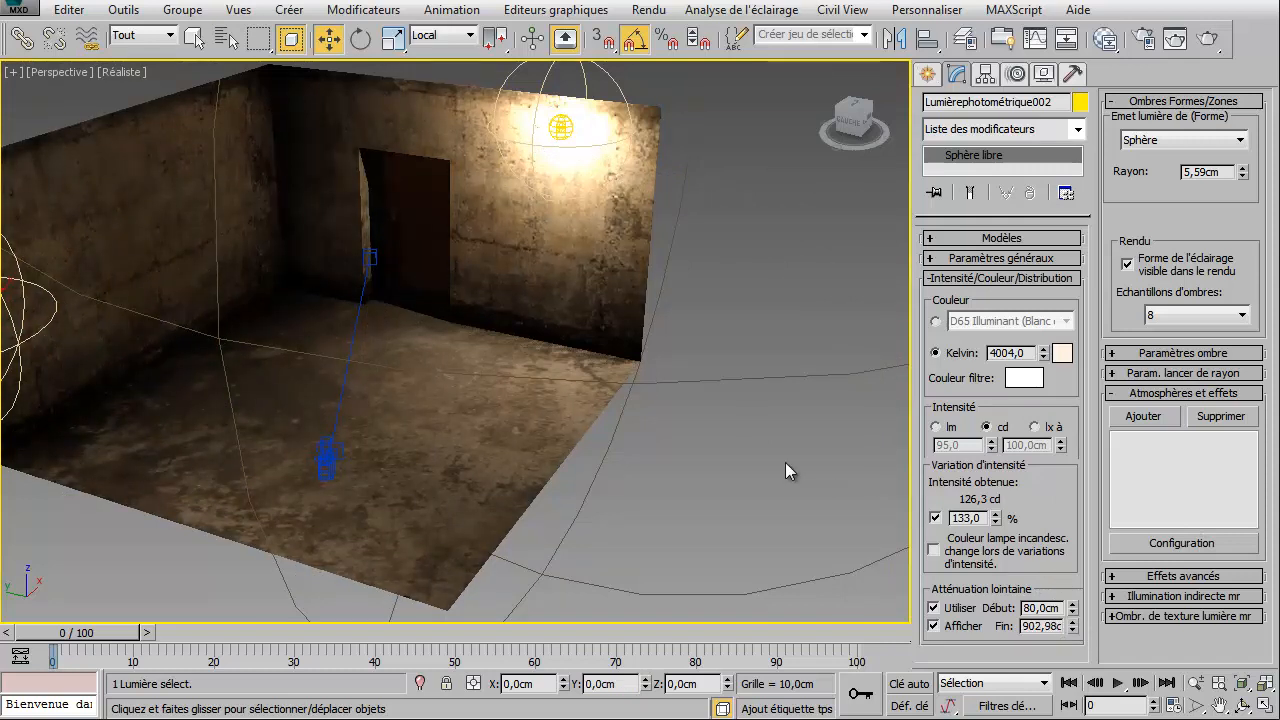
key("c")
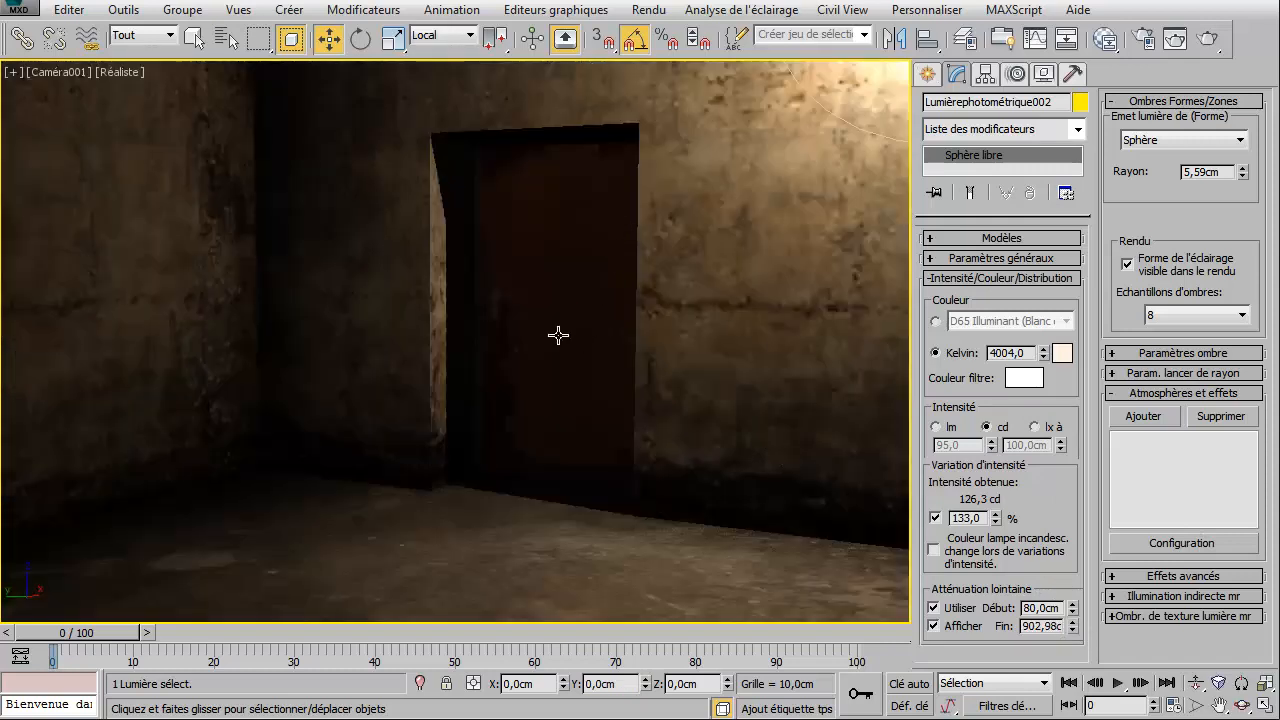
left_click(1208, 38)
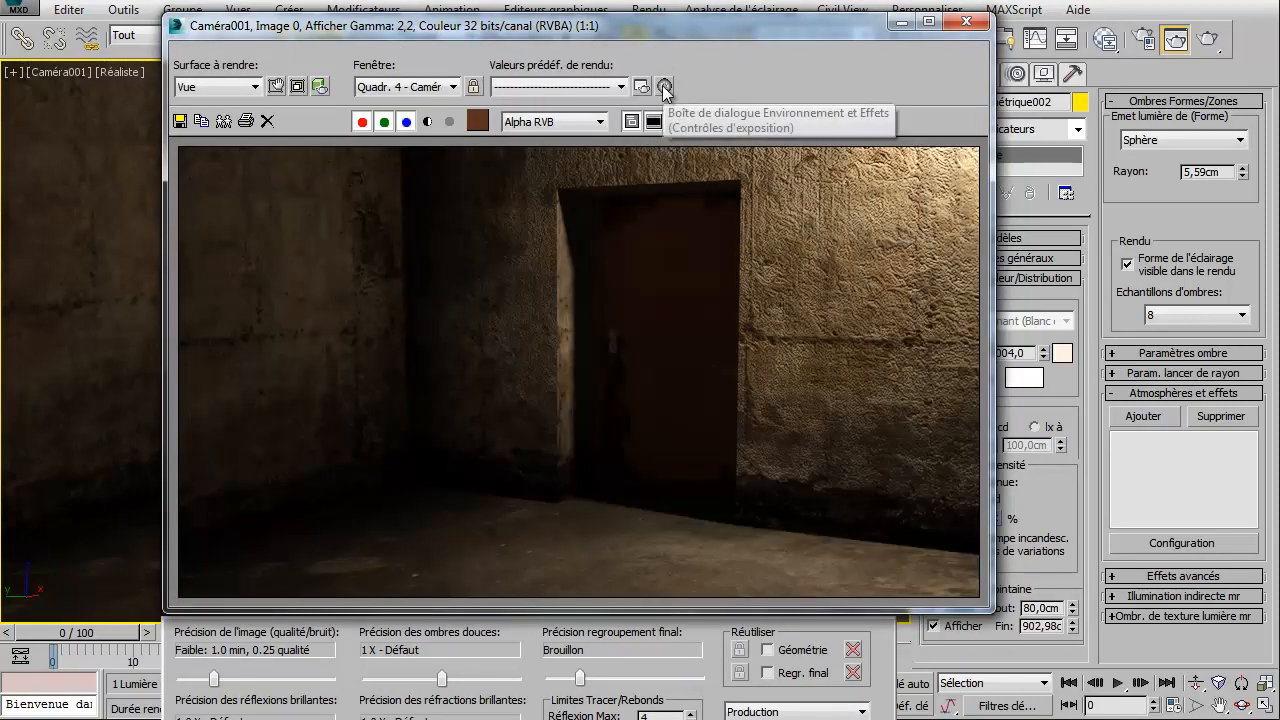
Step: Generate the exposure control's preview and set the exposure value to 1.4
left_click(664, 87)
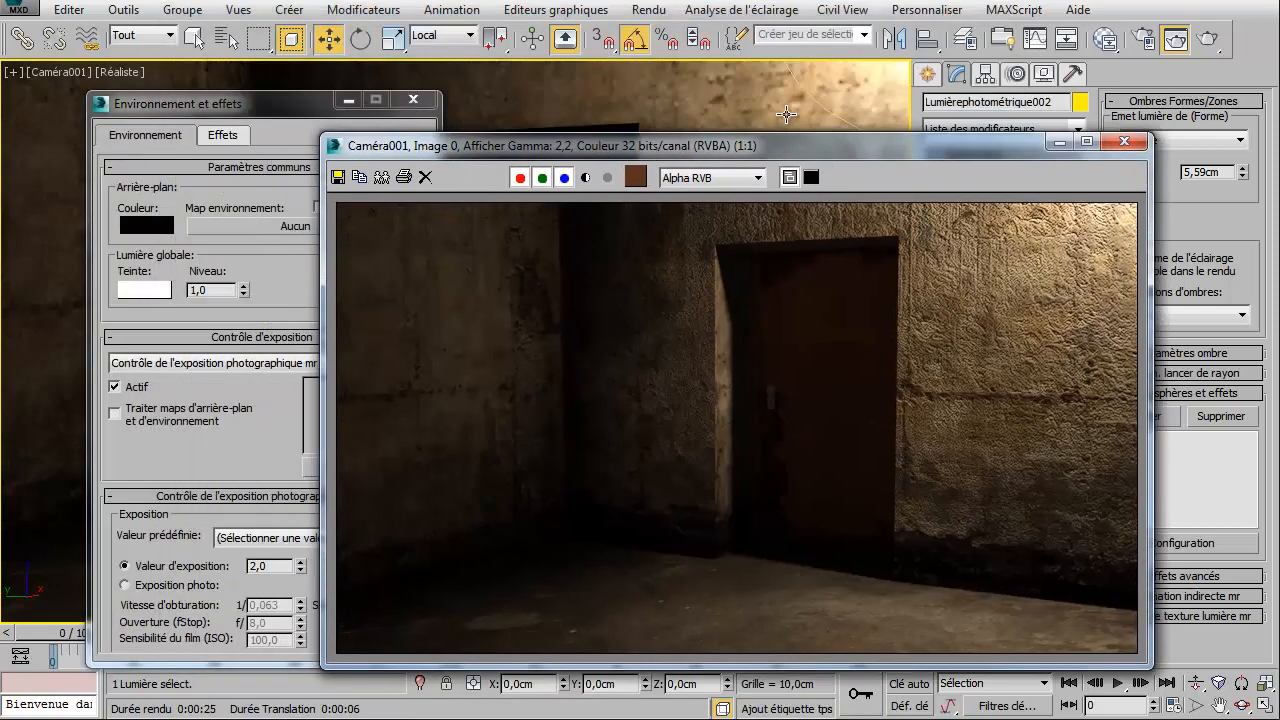
left_click(656, 15)
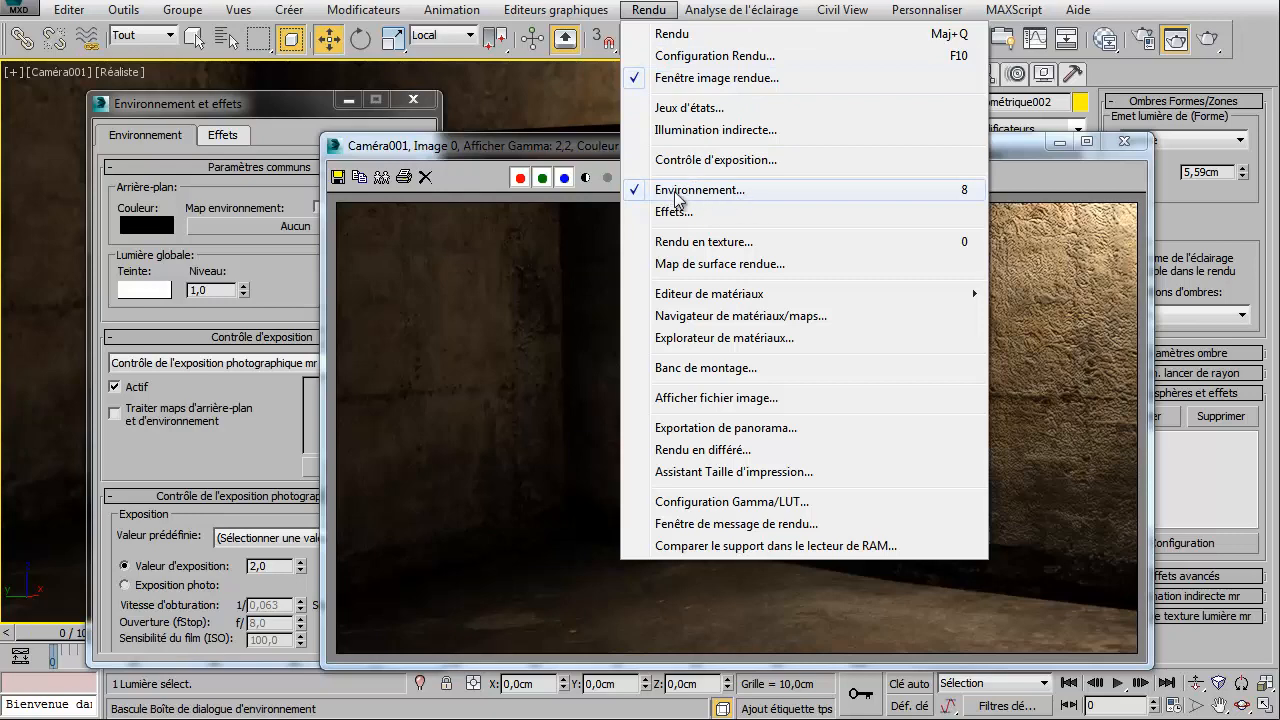
left_click(277, 461)
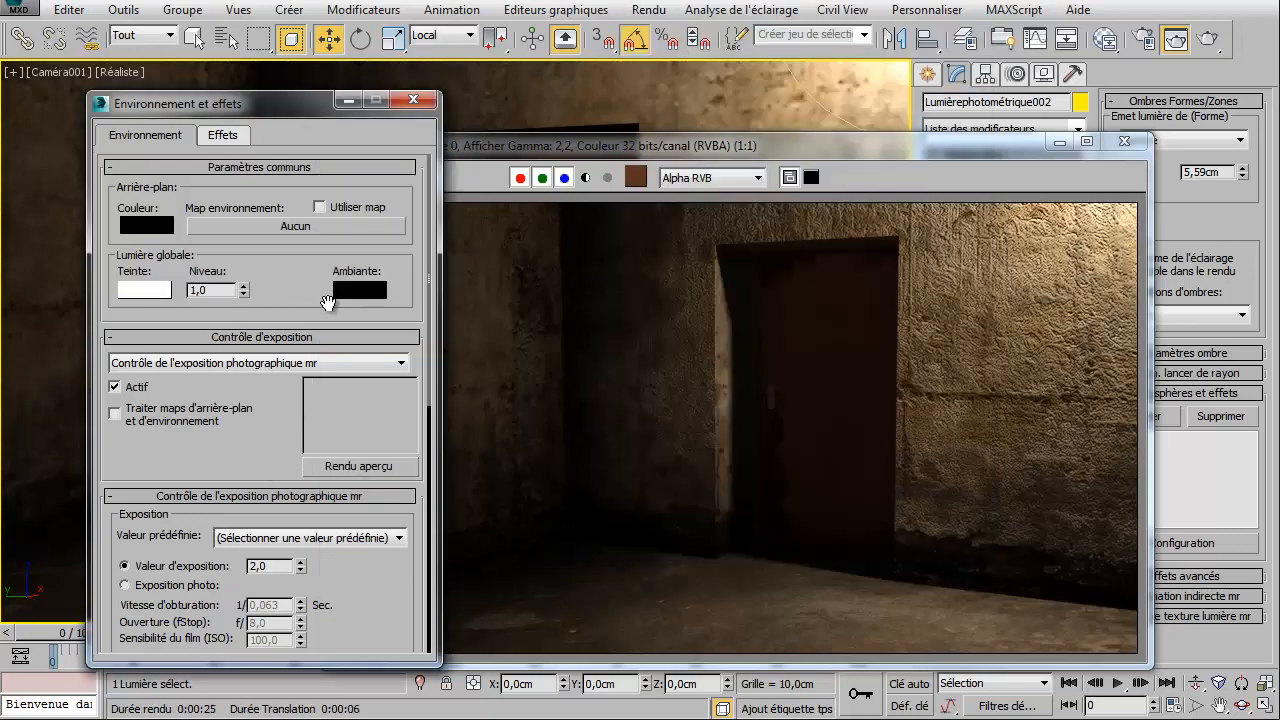
left_click(344, 467)
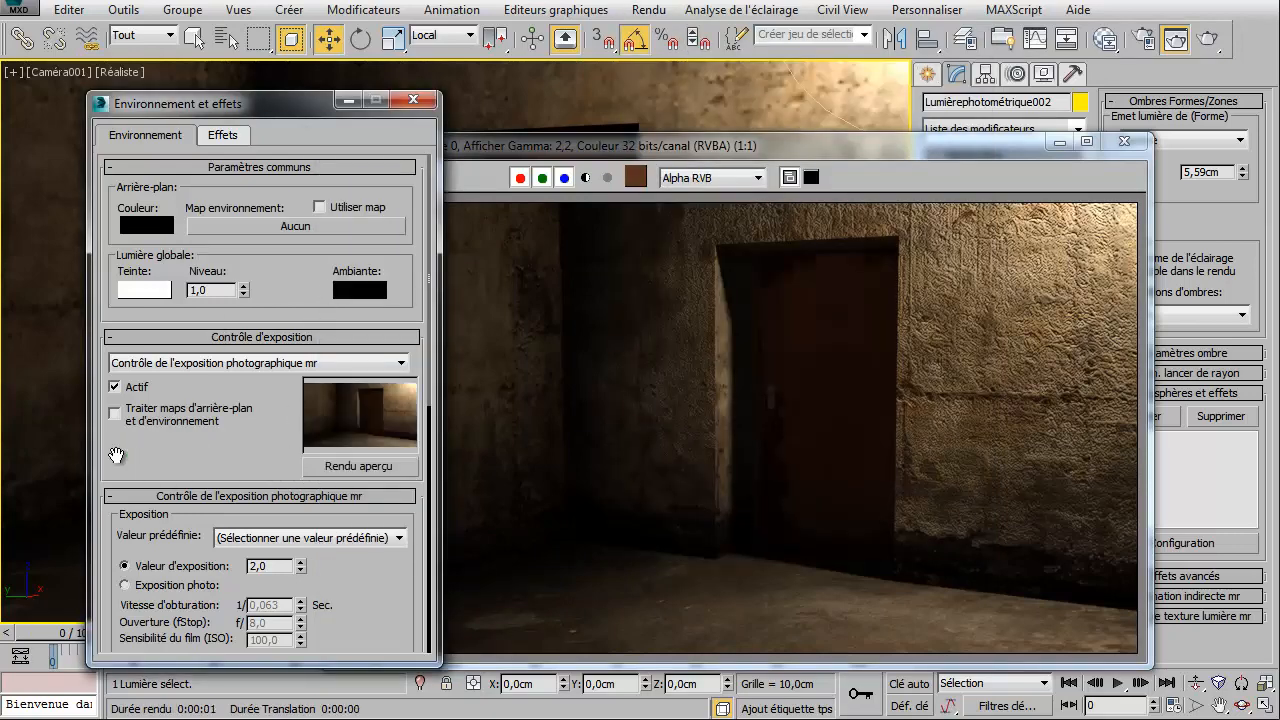
left_click(300, 571)
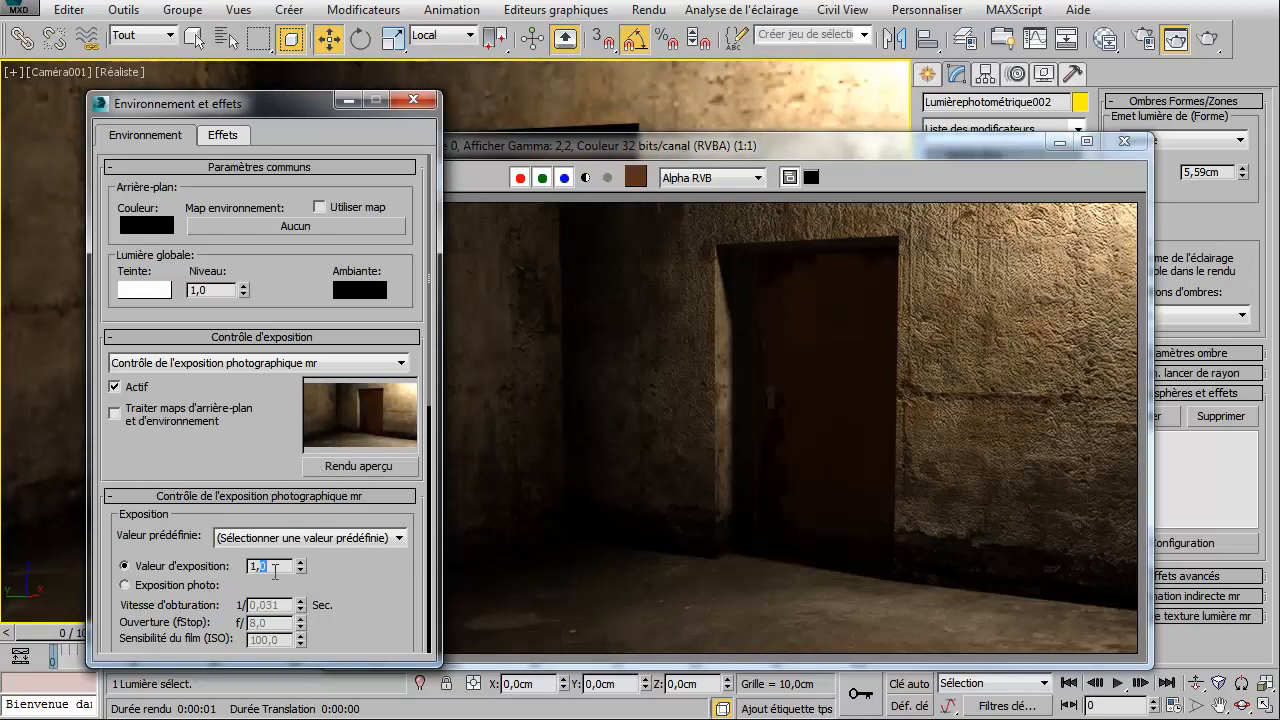
key("Return")
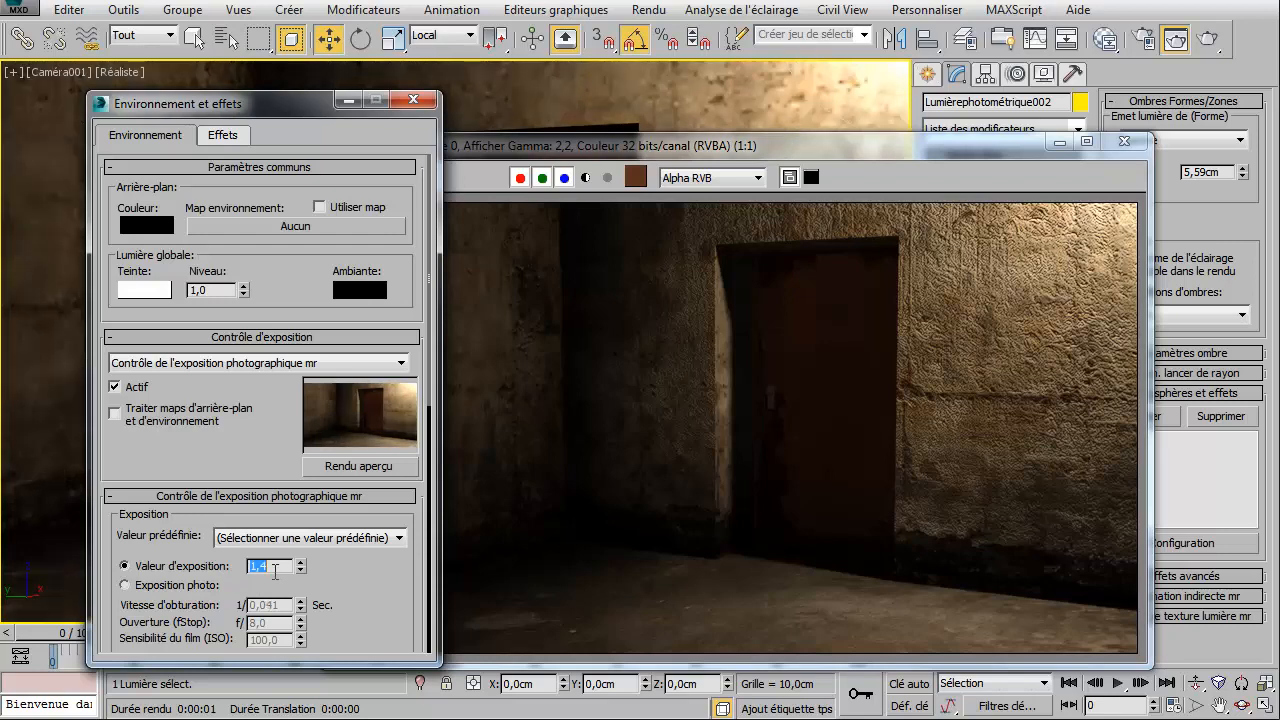
Step: Set the exposure's burned highlights ("Reflets") to 0.05 and its vignetting to 10.72
left_click_drag(335, 603, 338, 440)
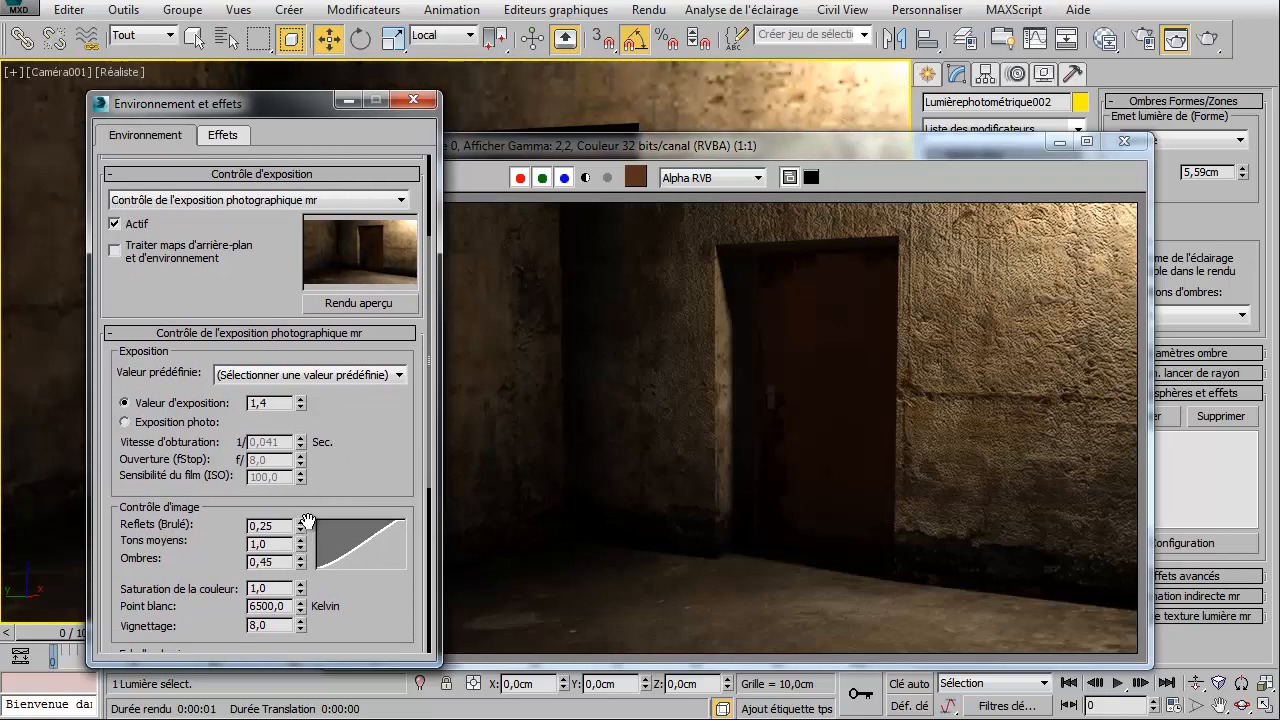
mouse_move(302, 527)
left_mouse_down()
mouse_move(294, 497)
mouse_move(287, 540)
left_mouse_up()
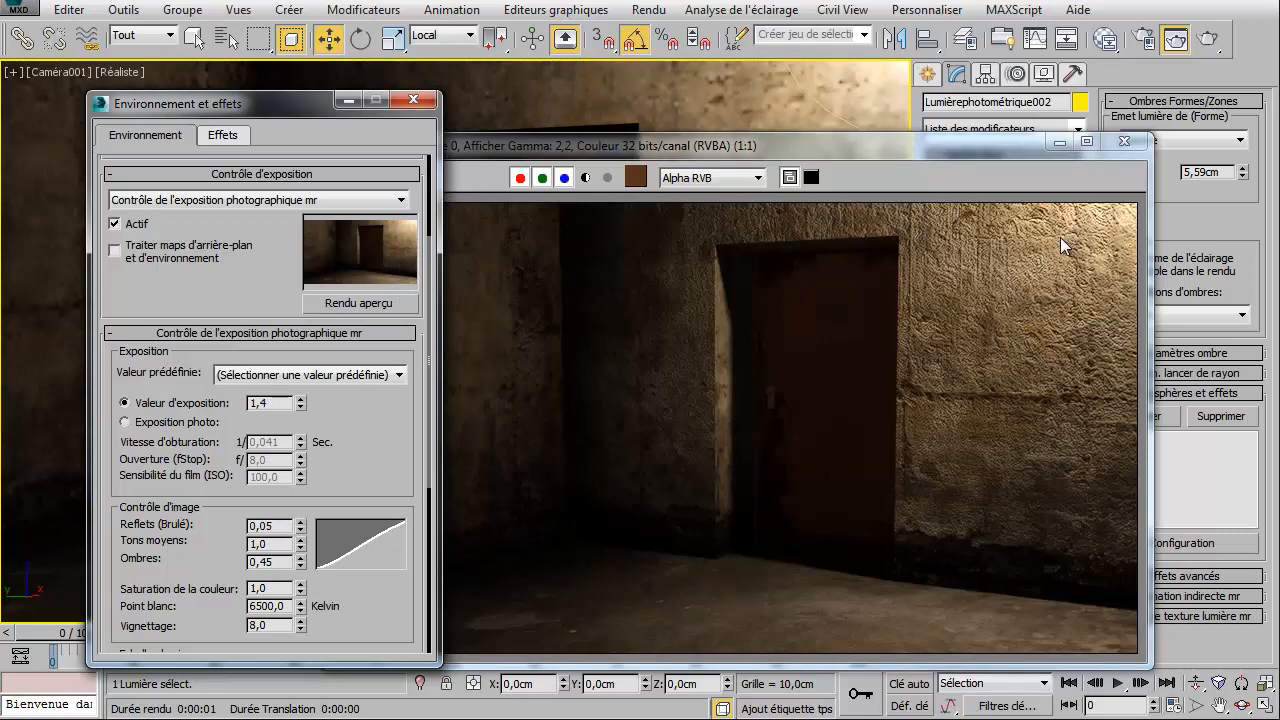
left_click_drag(374, 454, 371, 418)
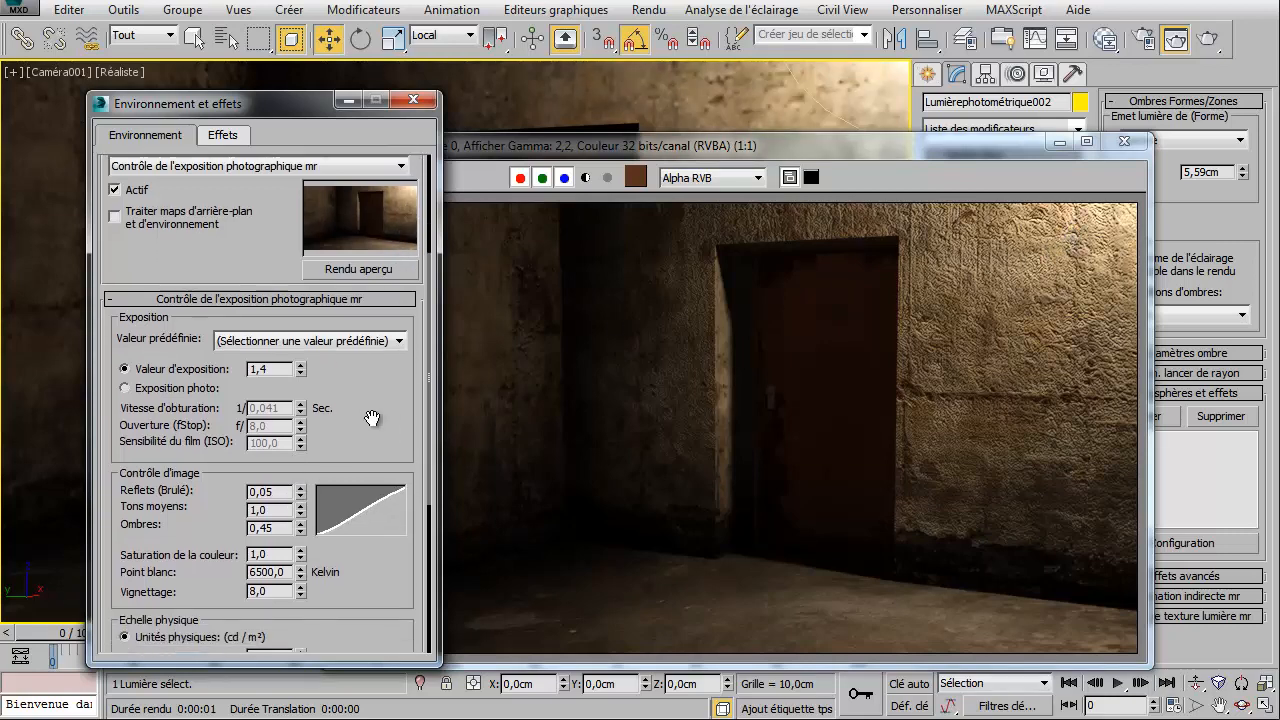
left_click_drag(302, 588, 300, 556)
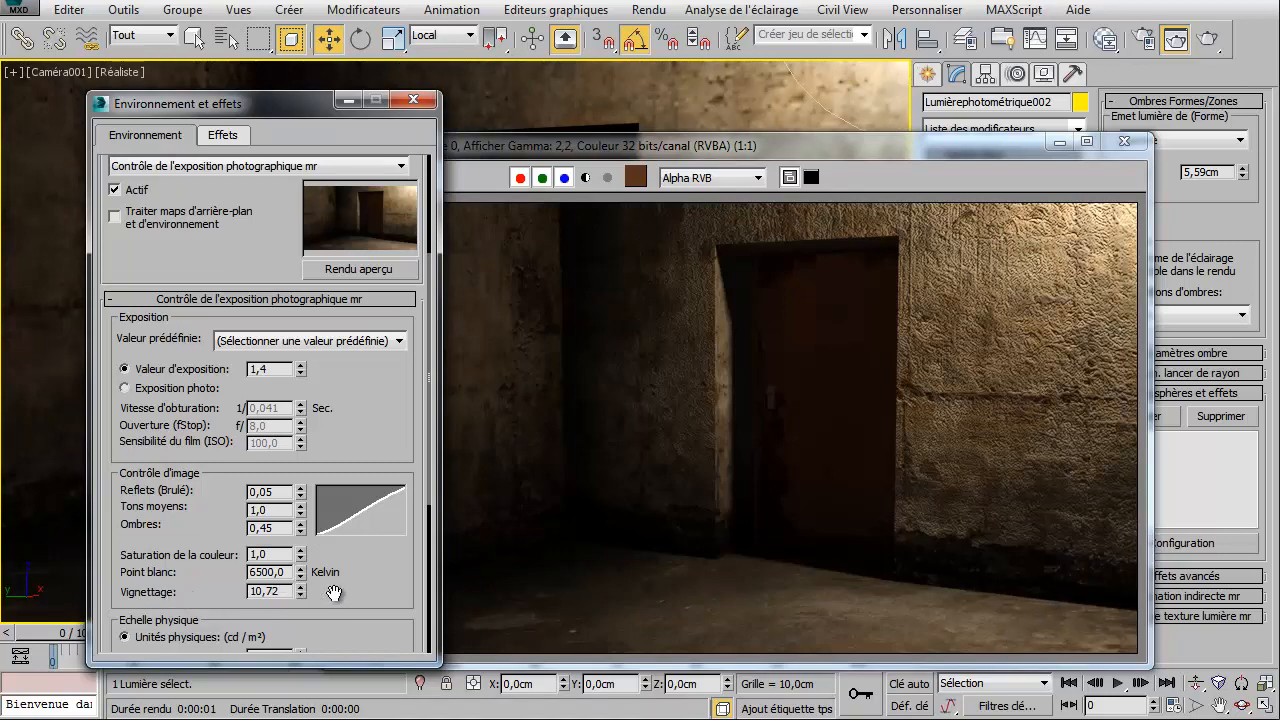
left_click_drag(386, 590, 340, 704)
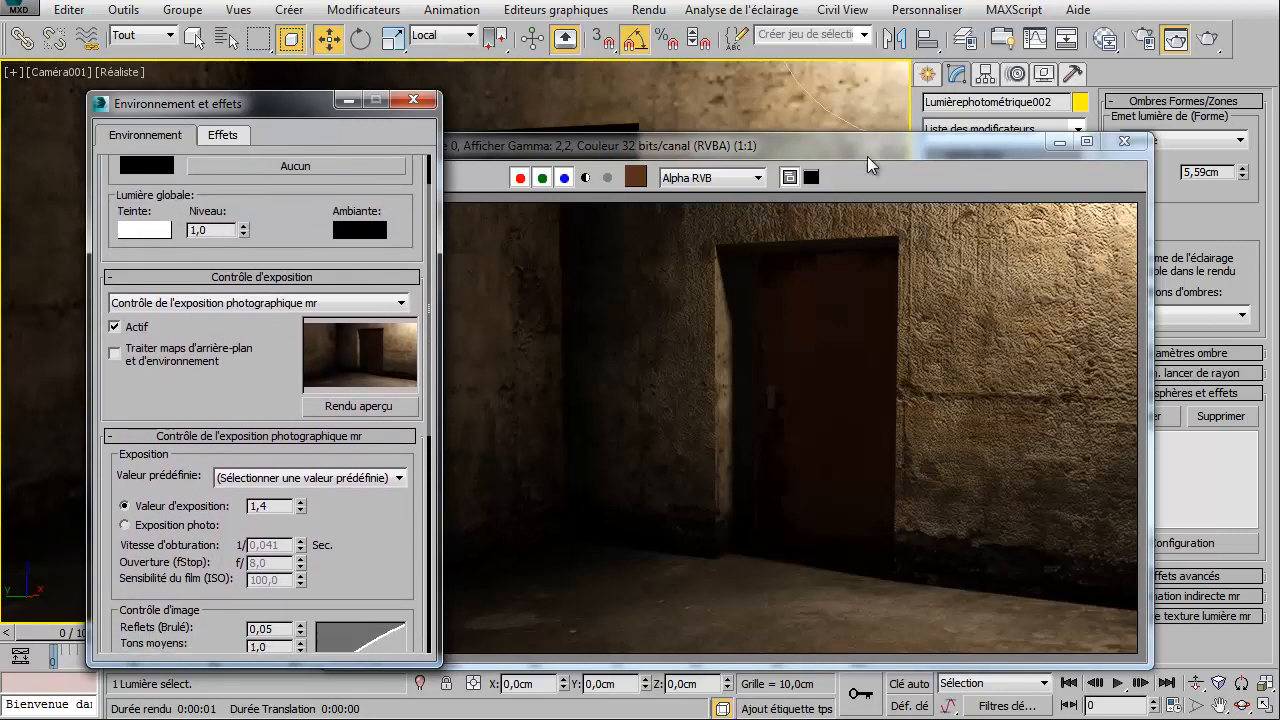
Step: Render the Caméra001 view again with the adjusted exposure and inspect the image
left_click(1213, 38)
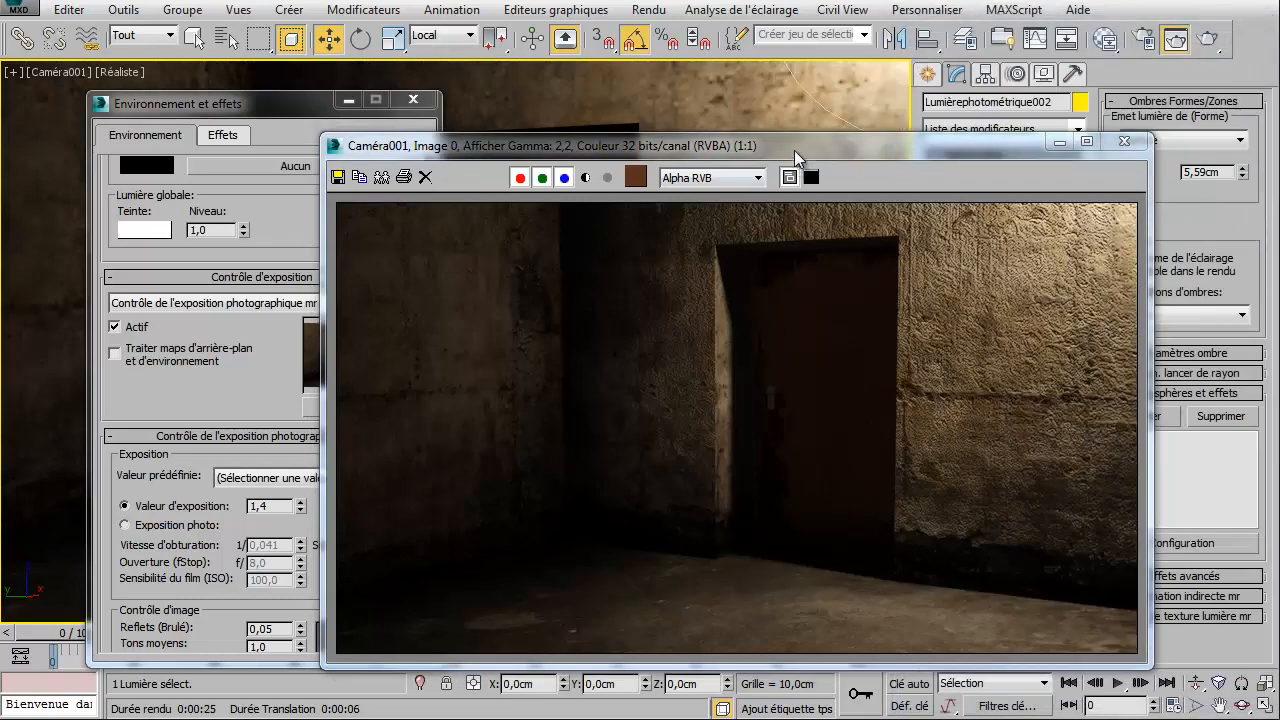
left_click_drag(794, 150, 624, 92)
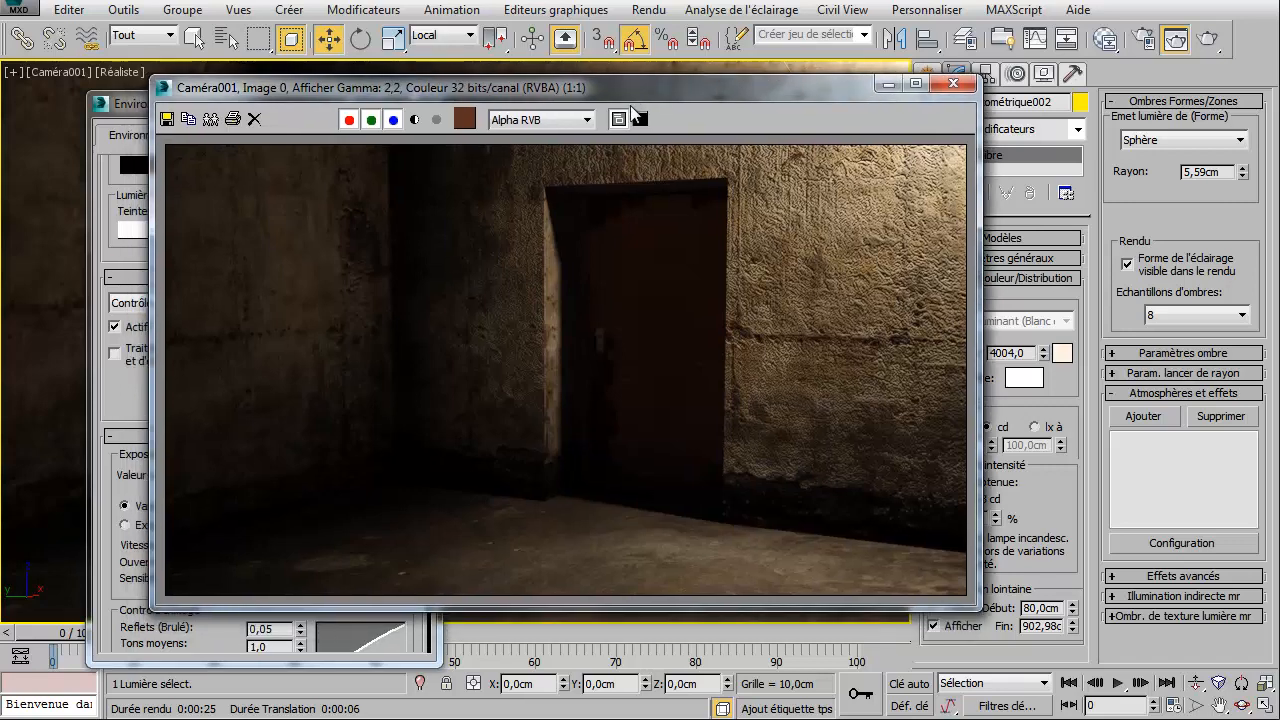